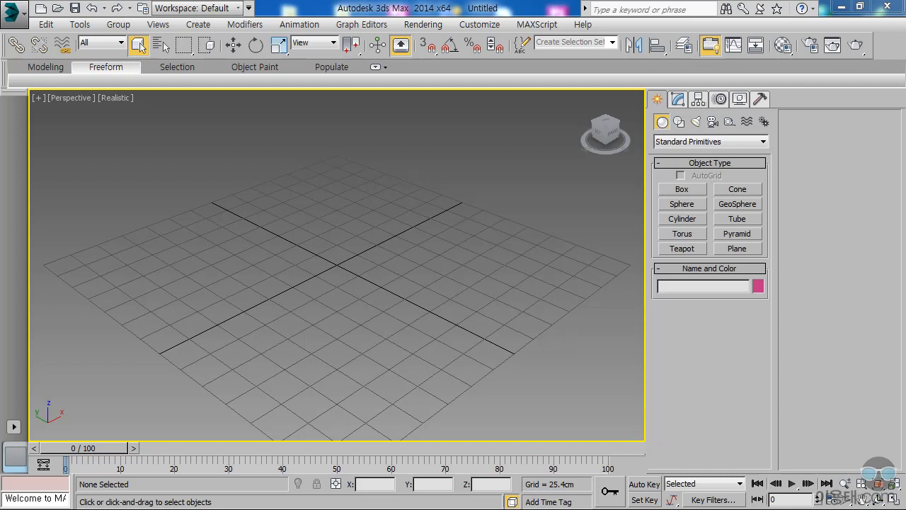
- Create a box about 95 × 110 × 20 cm at the grid centre and a surrounding plane about 281 × 290 cm
{"action": "left_click", "coordinate": [683, 193]}
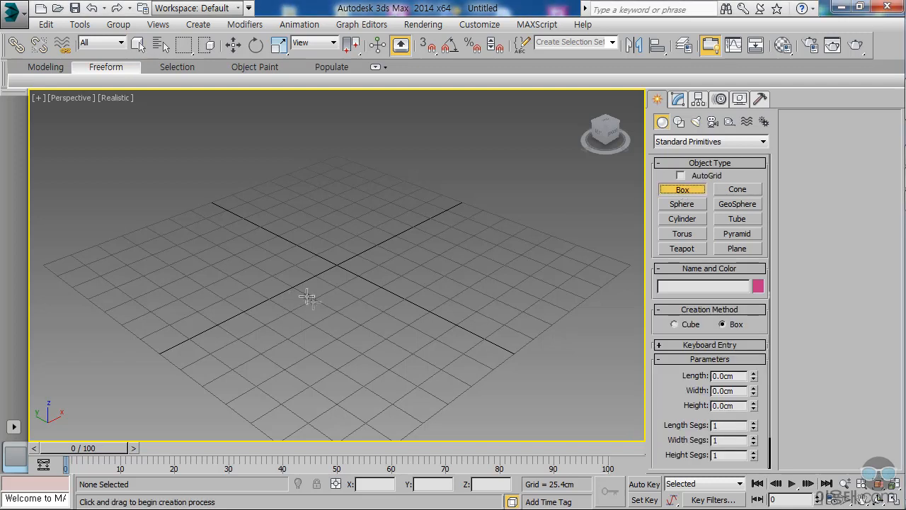
{"action": "left_click_drag", "start_coordinate": [259, 271], "coordinate": [429, 262]}
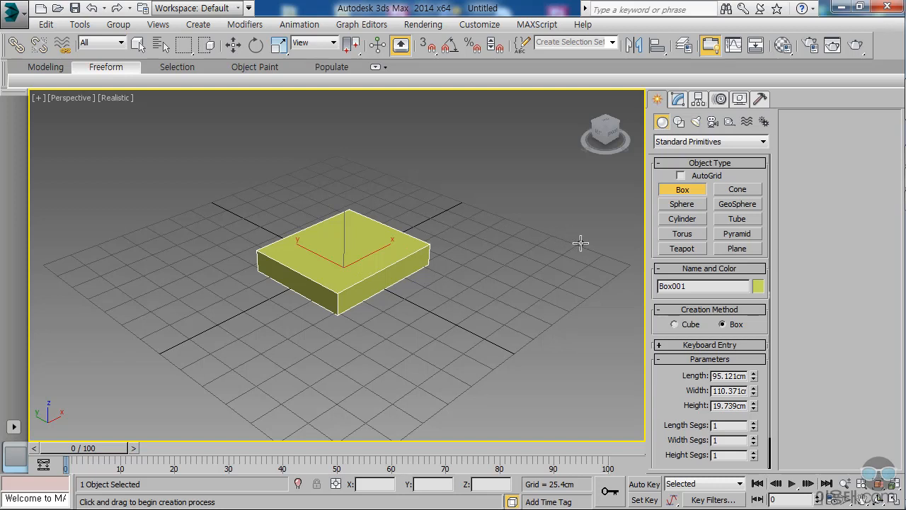
{"action": "left_click", "coordinate": [737, 252]}
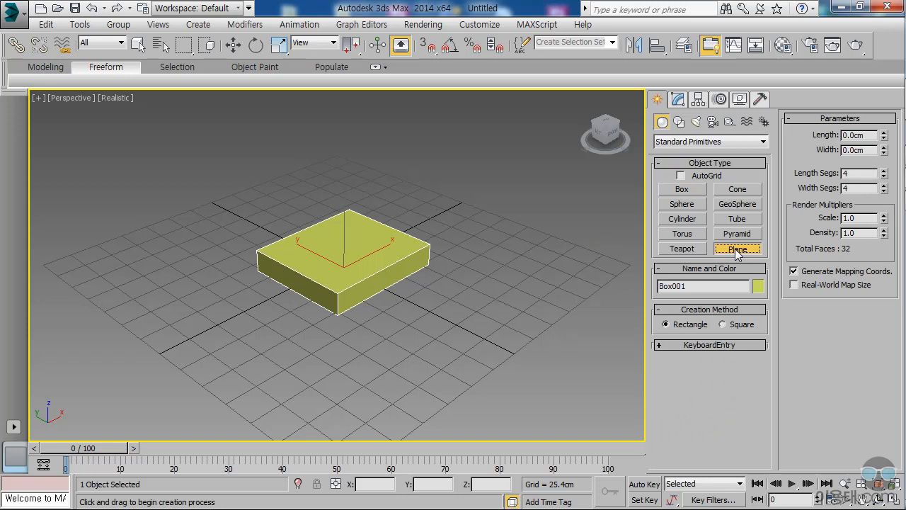
{"action": "left_click_drag", "start_coordinate": [111, 262], "coordinate": [574, 259]}
- Raise the plane straight up above the box to a Z height of about 130 cm
{"action": "left_click", "coordinate": [233, 44]}
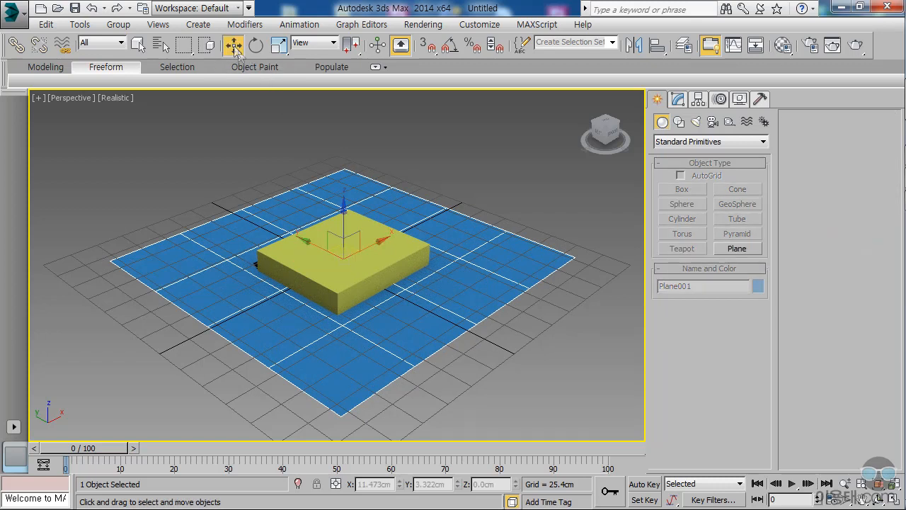
{"action": "left_click_drag", "start_coordinate": [342, 202], "coordinate": [344, 128]}
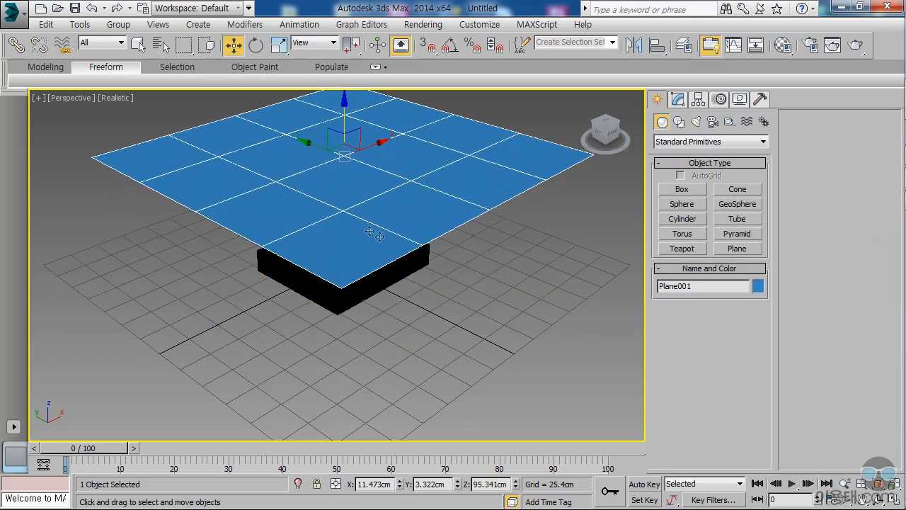
{"action": "scroll", "coordinate": [400, 230], "scroll_direction": "down", "scroll_amount": 2}
{"action": "scroll", "coordinate": [409, 289], "scroll_direction": "down", "scroll_amount": 2}
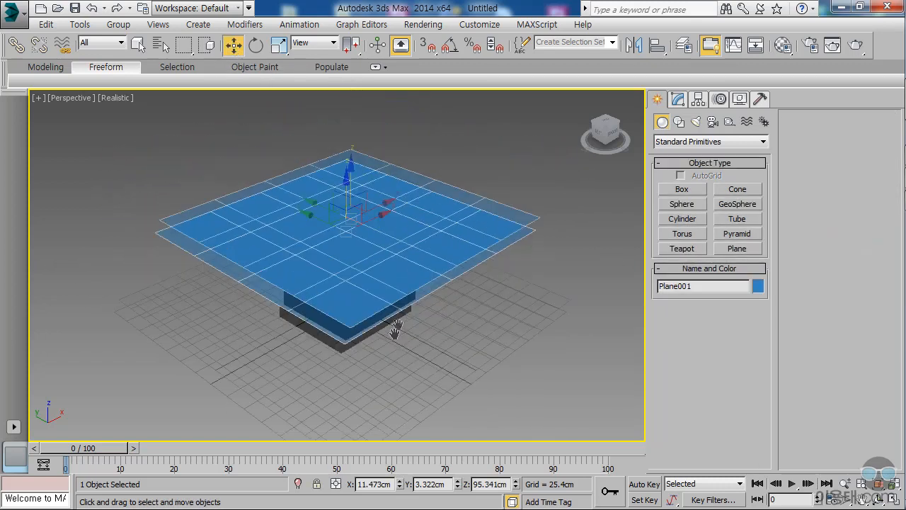
{"action": "middle_click_drag", "start_coordinate": [402, 335], "coordinate": [399, 309], "text": "alt"}
{"action": "left_click_drag", "start_coordinate": [339, 185], "coordinate": [340, 154]}
{"action": "middle_click_drag", "start_coordinate": [419, 225], "coordinate": [453, 278], "text": "alt"}
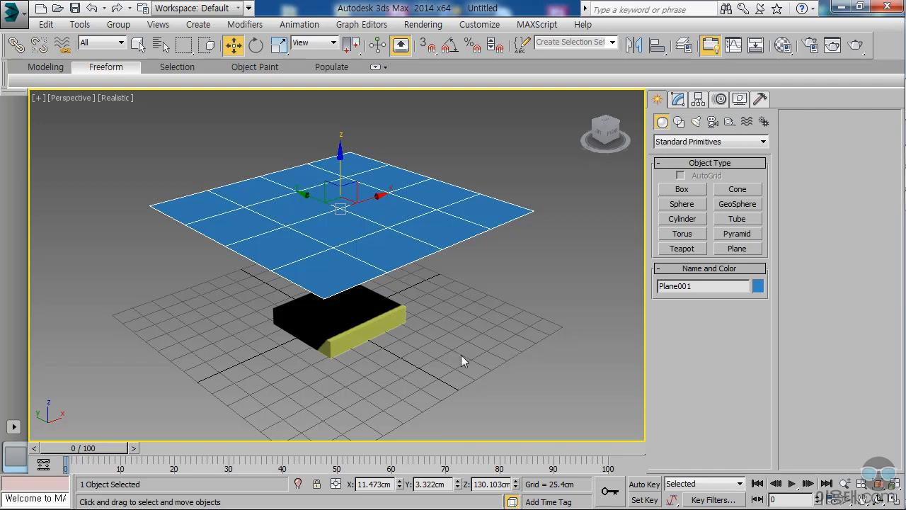
- Select both the plane and the box and apply the Cloth modifier to them
{"action": "key", "text": "ctrl+a"}
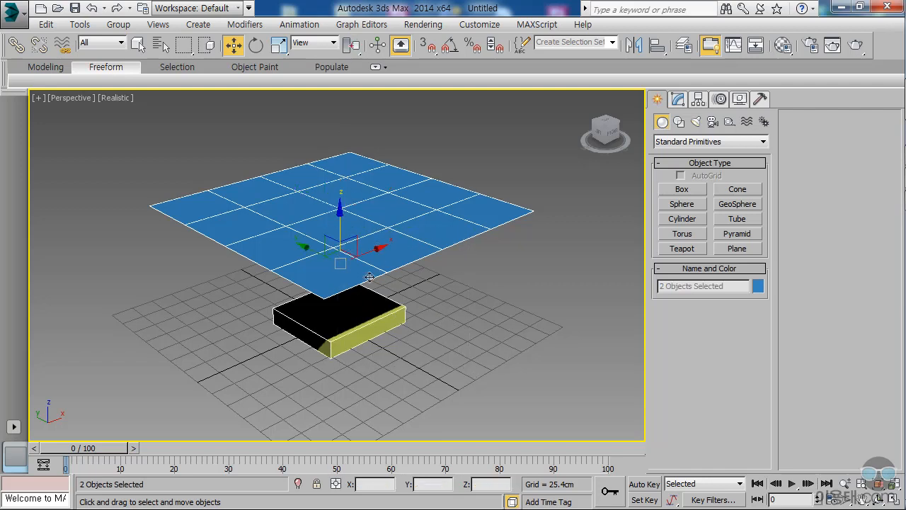
{"action": "left_click", "coordinate": [678, 99]}
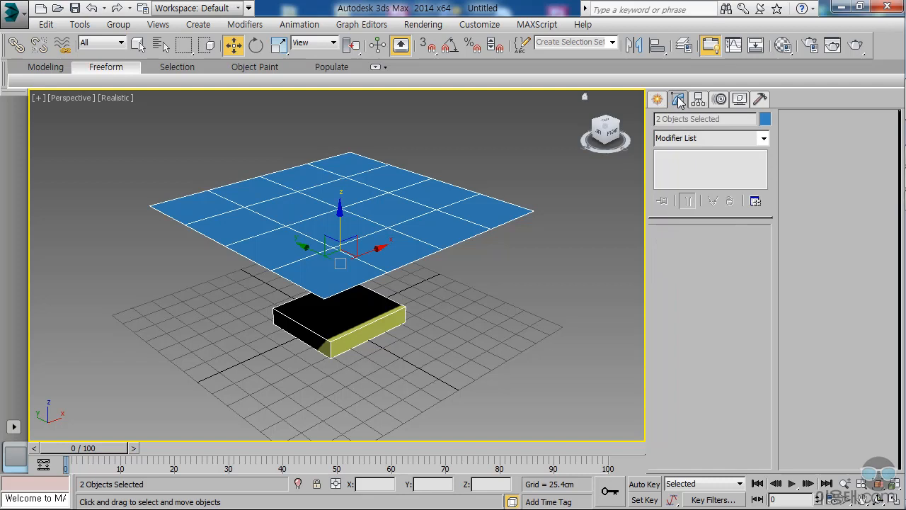
{"action": "left_click", "coordinate": [763, 138]}
{"action": "scroll", "coordinate": [765, 206], "scroll_direction": "down", "scroll_amount": 2}
{"action": "left_click_drag", "start_coordinate": [765, 207], "coordinate": [766, 241]}
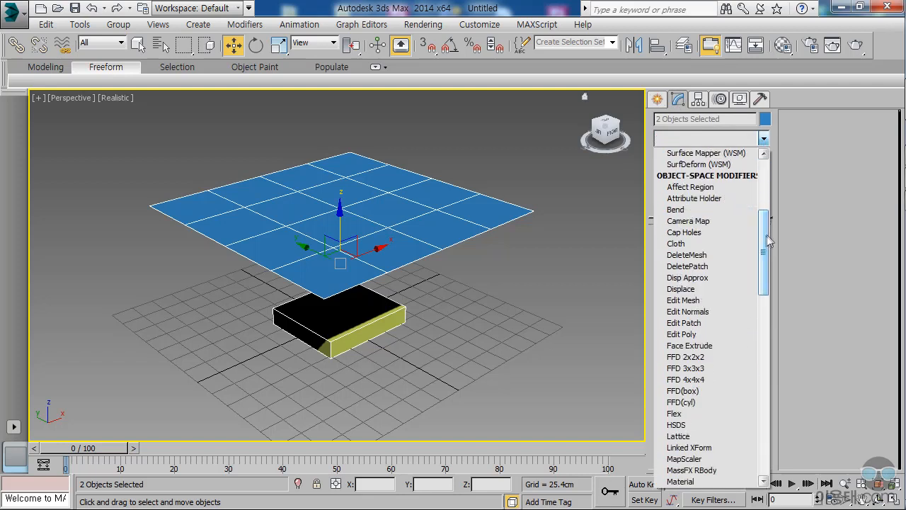
{"action": "left_click", "coordinate": [699, 245]}
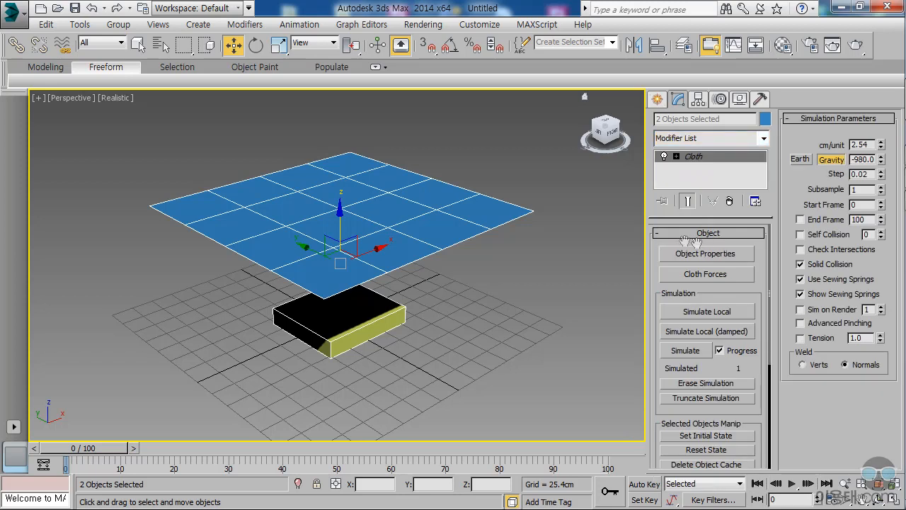
{"action": "left_click_drag", "start_coordinate": [646, 243], "coordinate": [674, 236]}
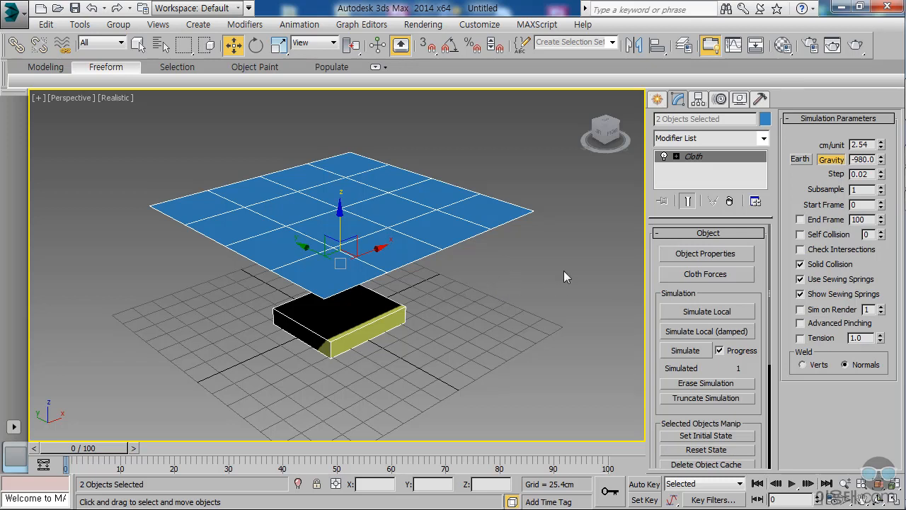
- Define Box001 as a Collision Object in the Cloth object properties
{"action": "left_click", "coordinate": [713, 253]}
{"action": "left_click_drag", "start_coordinate": [507, 12], "coordinate": [720, 12]}
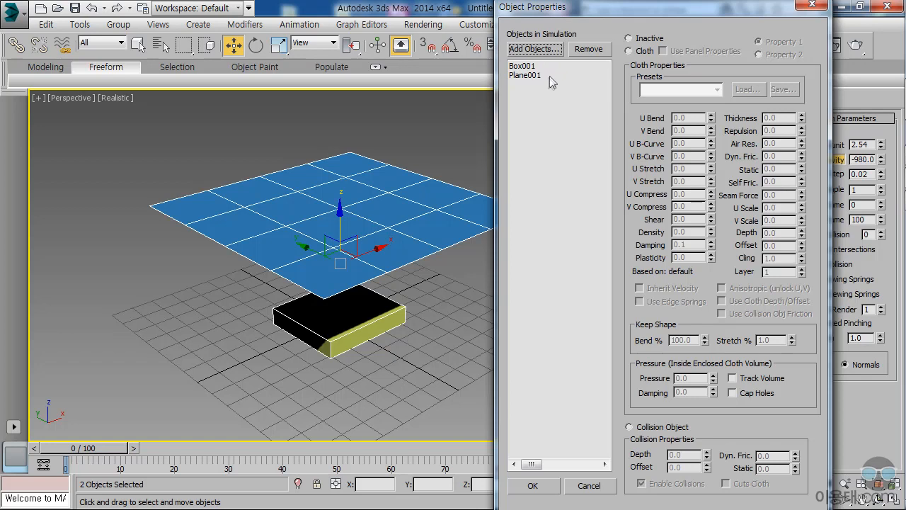
{"action": "left_click", "coordinate": [526, 67]}
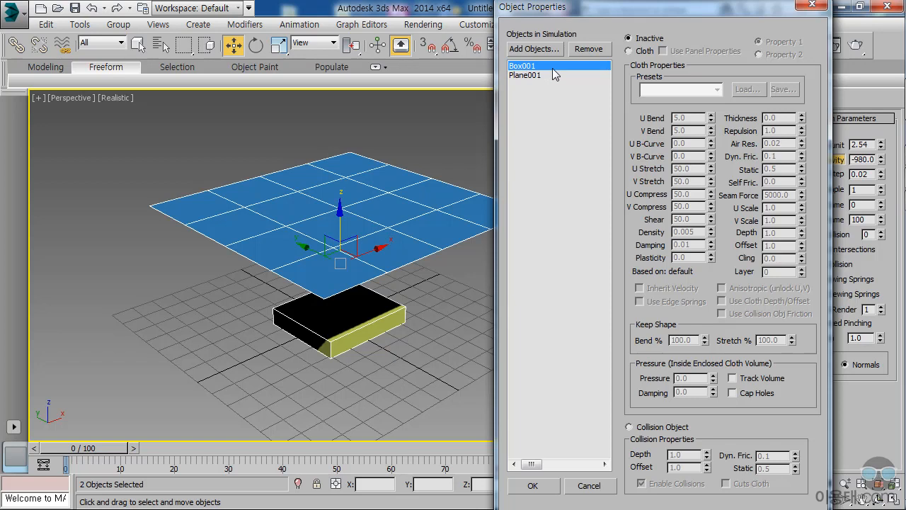
{"action": "left_click", "coordinate": [630, 428]}
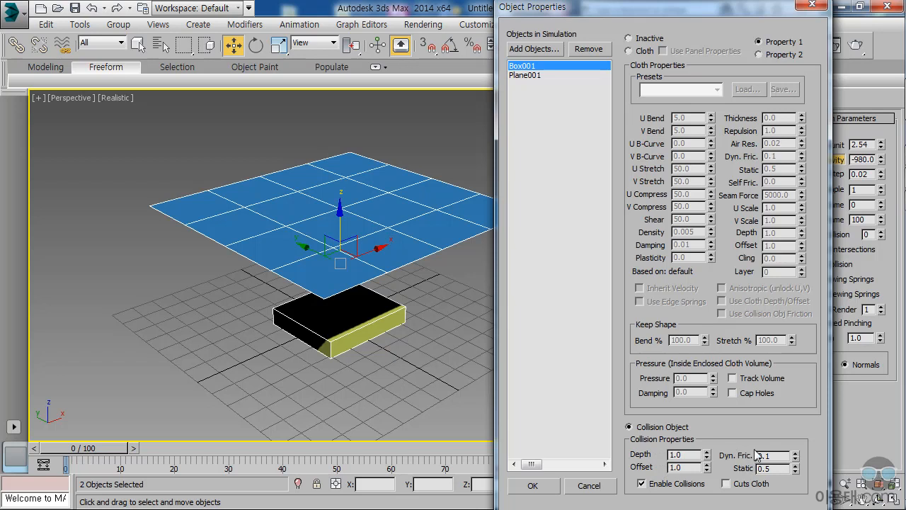
- Define Plane001 as Cloth with the Silk preset and accept the object properties
{"action": "left_click", "coordinate": [523, 77]}
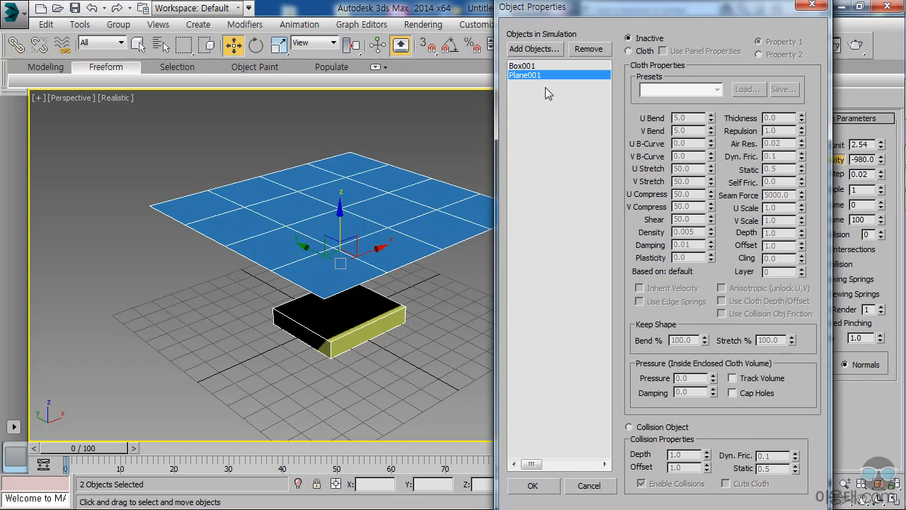
{"action": "left_click", "coordinate": [629, 52]}
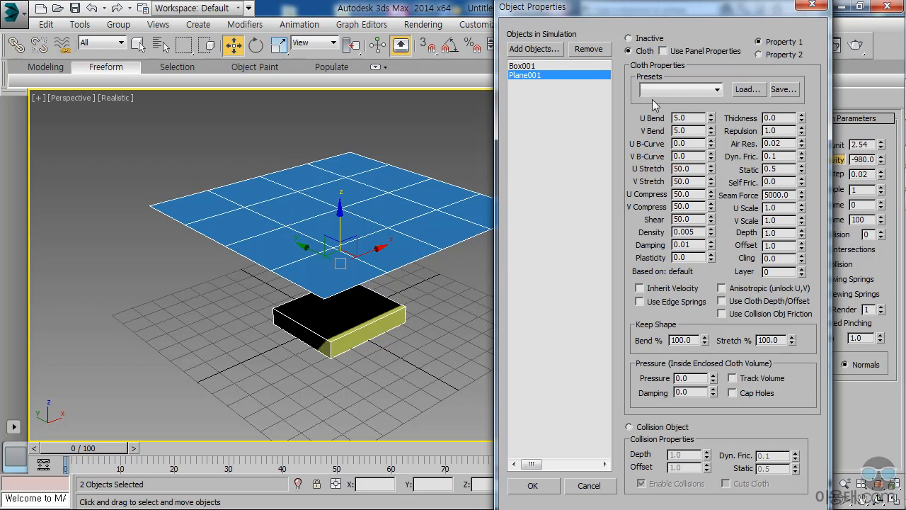
{"action": "left_click", "coordinate": [718, 90]}
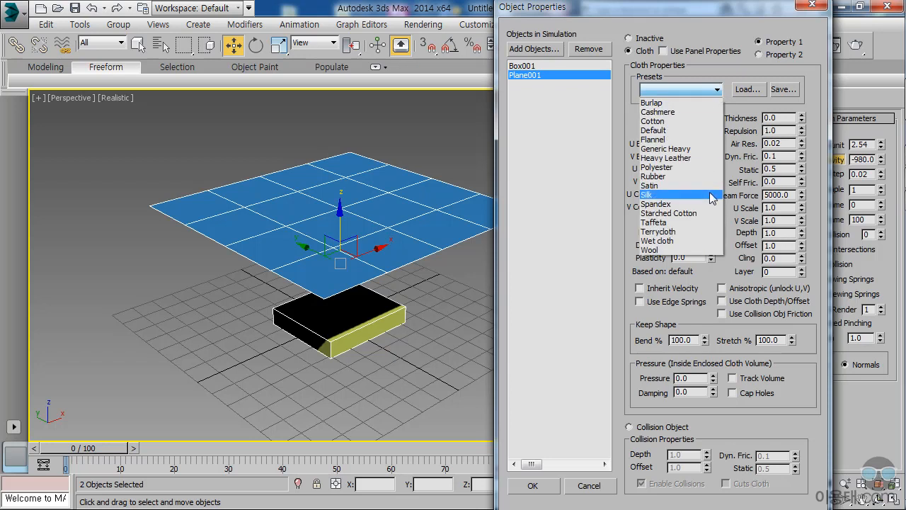
{"action": "left_click", "coordinate": [661, 197]}
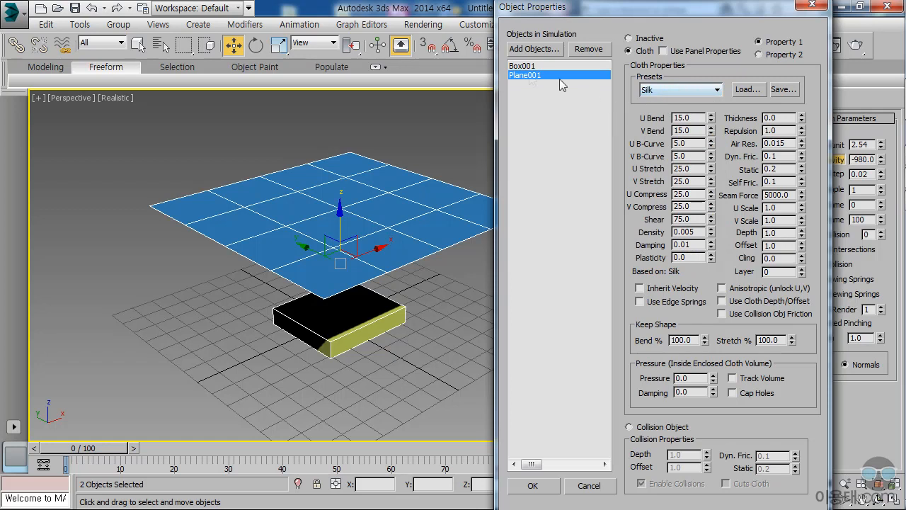
{"action": "left_click", "coordinate": [545, 489]}
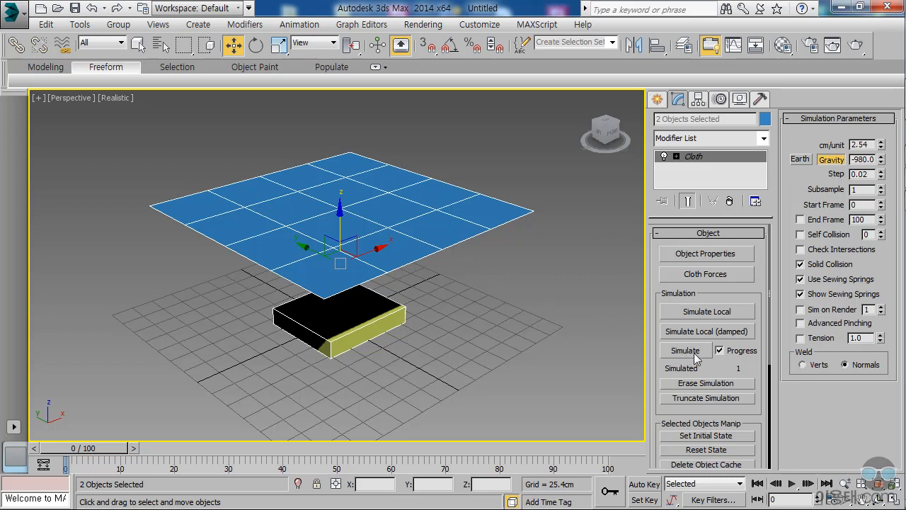
- Run the cloth simulation for the plane and box and return to frame 0
{"action": "left_click", "coordinate": [686, 351]}
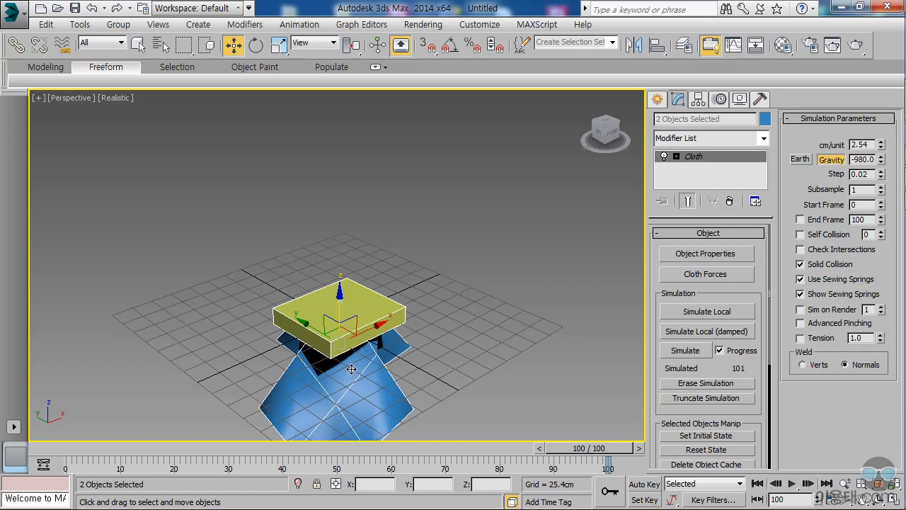
{"action": "left_click", "coordinate": [757, 483]}
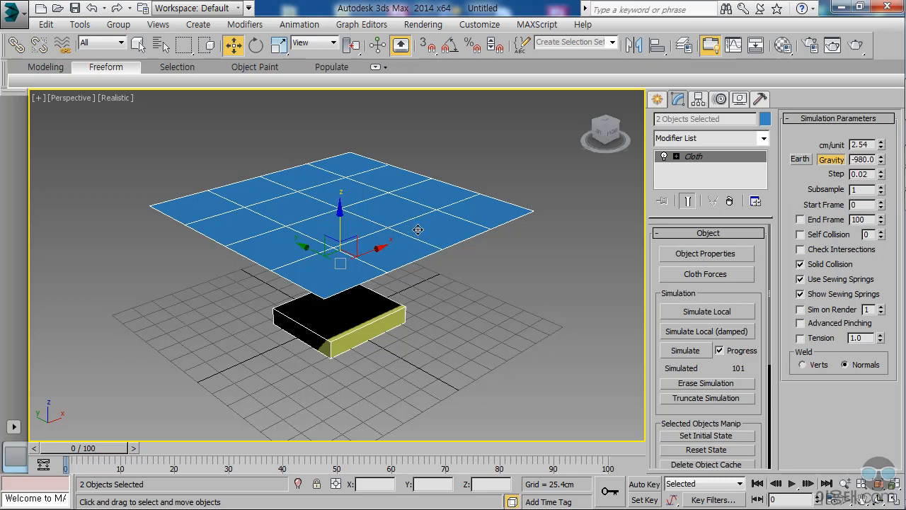
- Set the plane's length and width segments to 30 each beneath its Cloth modifier
{"action": "left_click", "coordinate": [488, 266]}
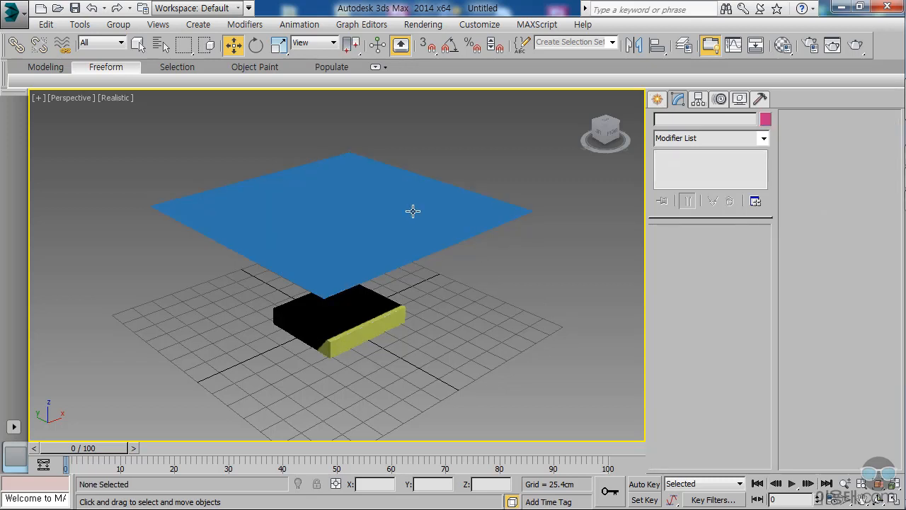
{"action": "left_click", "coordinate": [413, 211]}
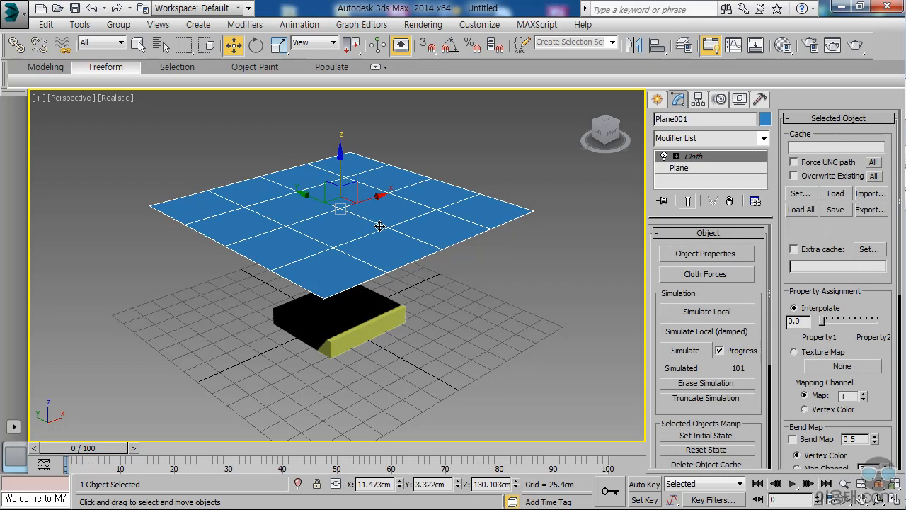
{"action": "left_click", "coordinate": [688, 170]}
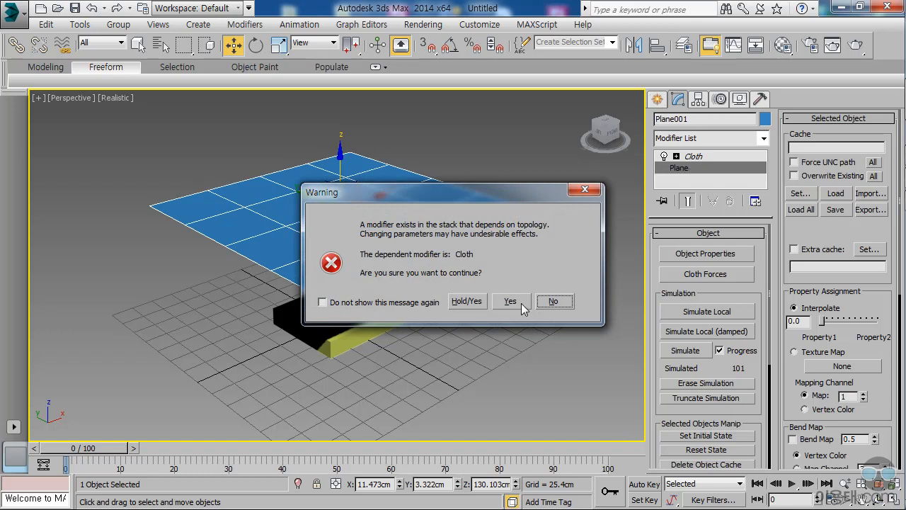
{"action": "left_click", "coordinate": [520, 302]}
{"action": "left_click", "coordinate": [752, 284]}
{"action": "left_click_drag", "start_coordinate": [751, 253], "coordinate": [752, 203]}
{"action": "left_click_drag", "start_coordinate": [724, 288], "coordinate": [636, 291]}
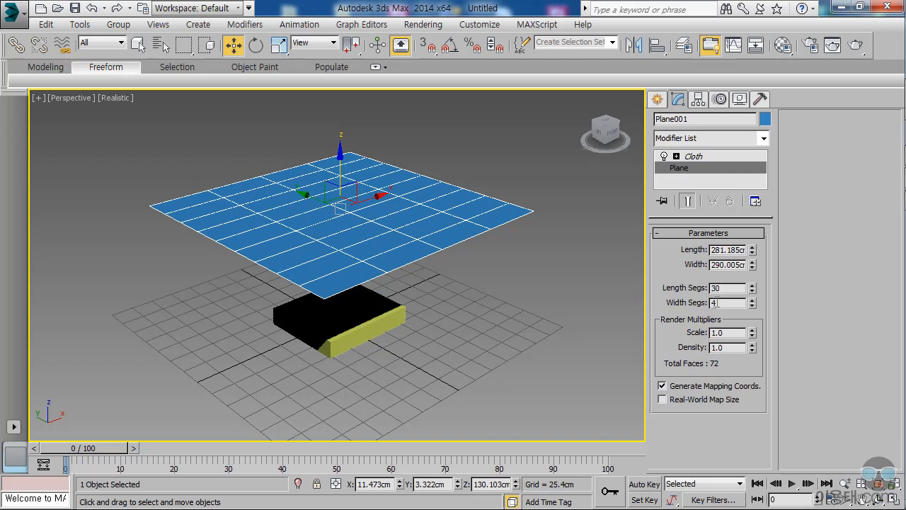
{"action": "left_click_drag", "start_coordinate": [730, 303], "coordinate": [698, 310]}
{"action": "type", "text": "30"}
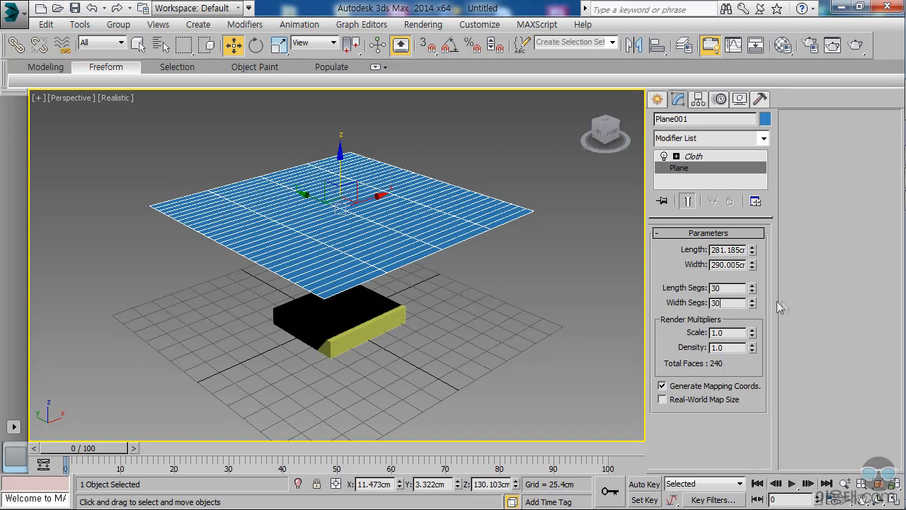
{"action": "key", "text": "Return"}
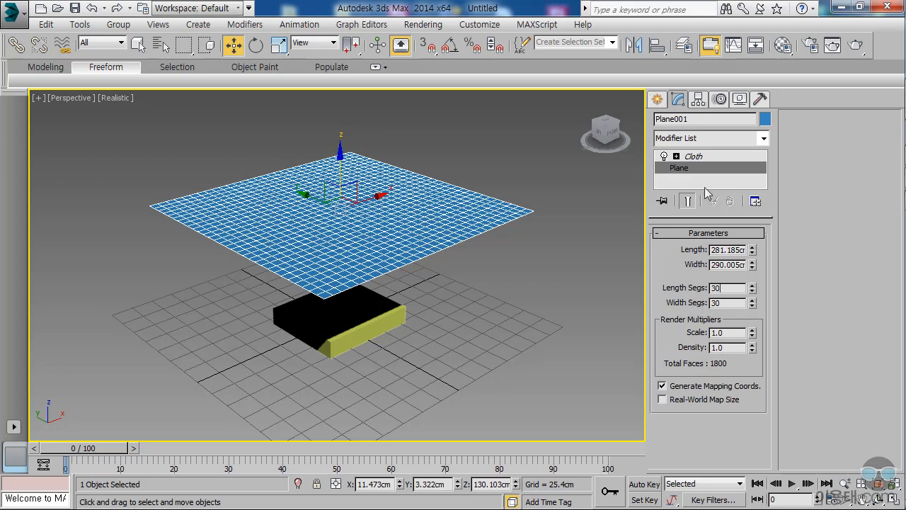
- Run the cloth simulation on the subdivided plane from frame 0 and erase the simulated result
{"action": "left_click", "coordinate": [698, 161]}
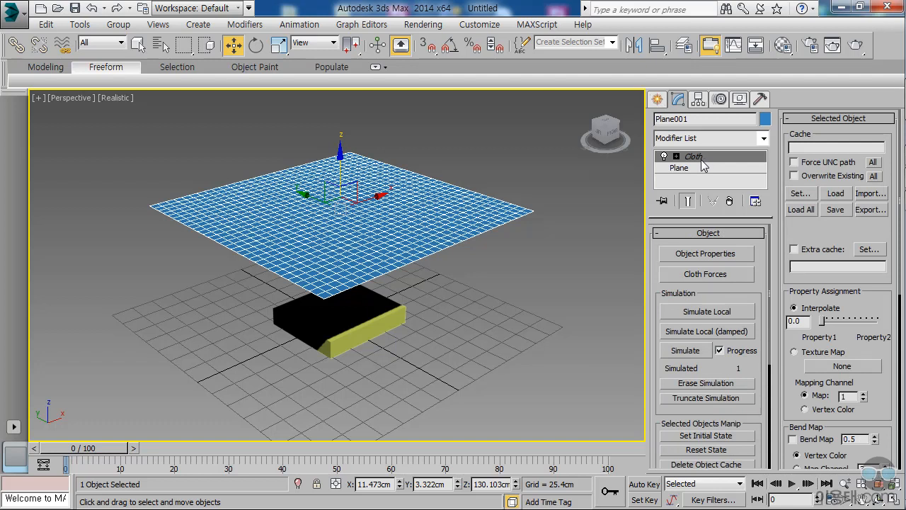
{"action": "left_click_drag", "start_coordinate": [102, 454], "coordinate": [68, 457]}
{"action": "left_click", "coordinate": [690, 353]}
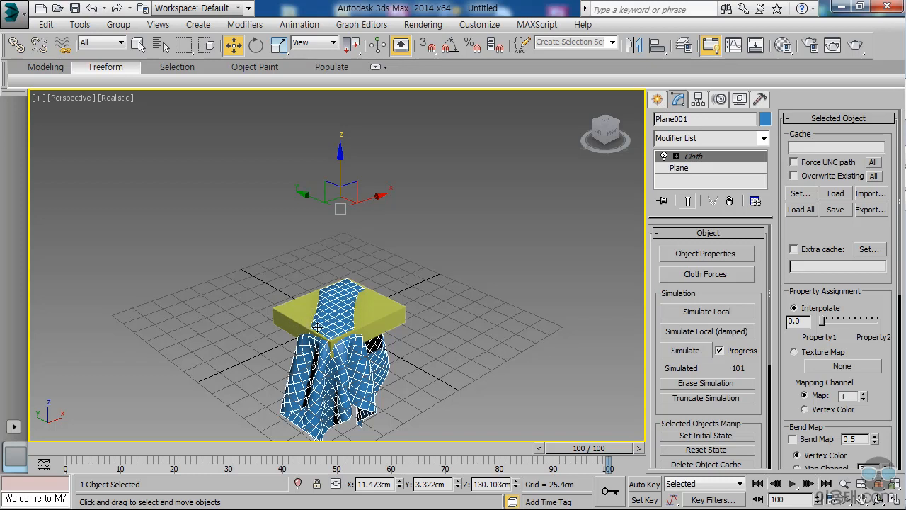
{"action": "left_click", "coordinate": [757, 483]}
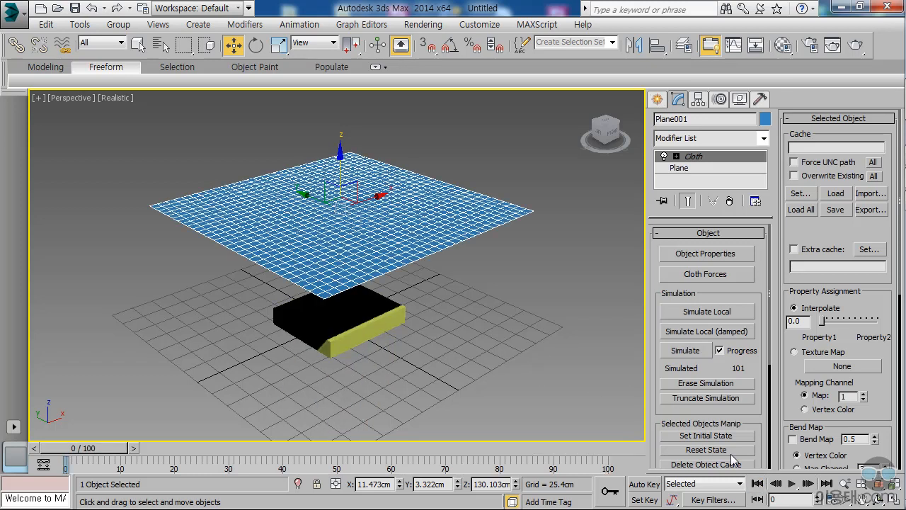
{"action": "left_click", "coordinate": [701, 383]}
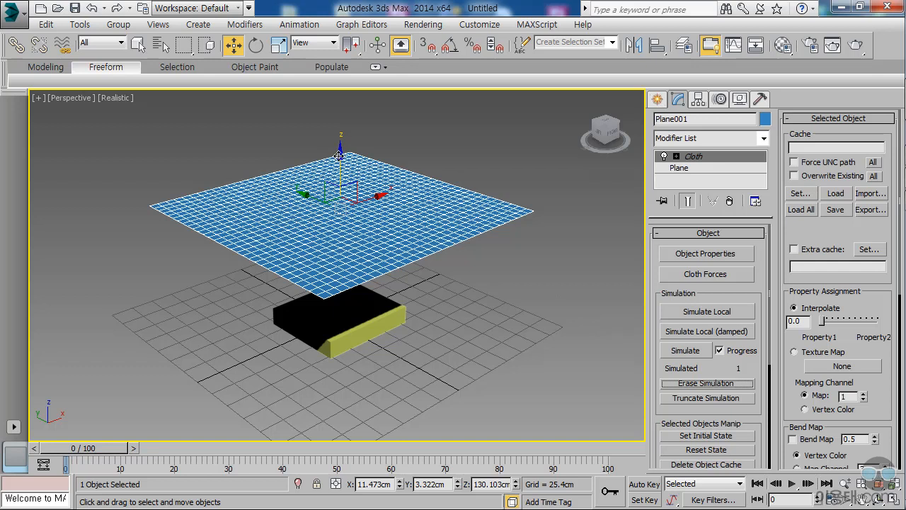
- Lower the plane to a Z height of about 85 cm and run the cloth simulation
{"action": "left_click_drag", "start_coordinate": [341, 153], "coordinate": [381, 274]}
{"action": "middle_click_drag", "start_coordinate": [419, 314], "coordinate": [434, 300], "text": "alt"}
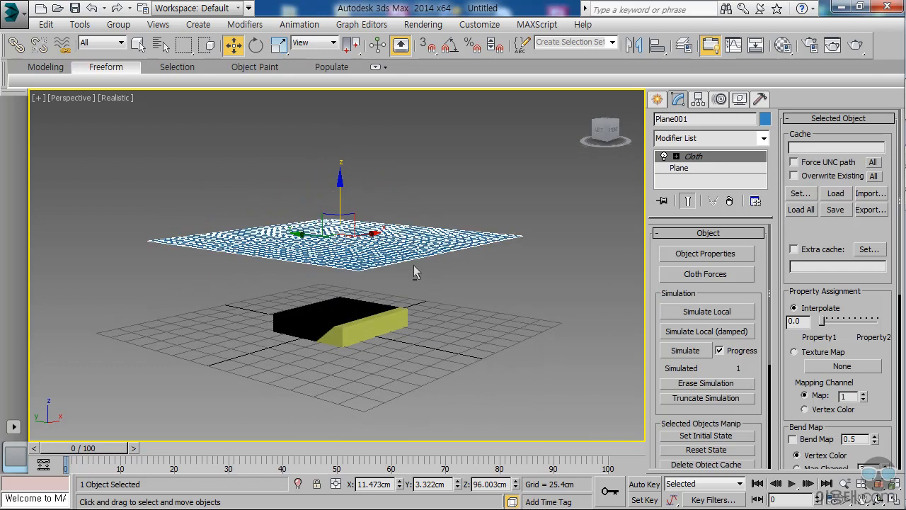
{"action": "left_click_drag", "start_coordinate": [341, 181], "coordinate": [345, 191]}
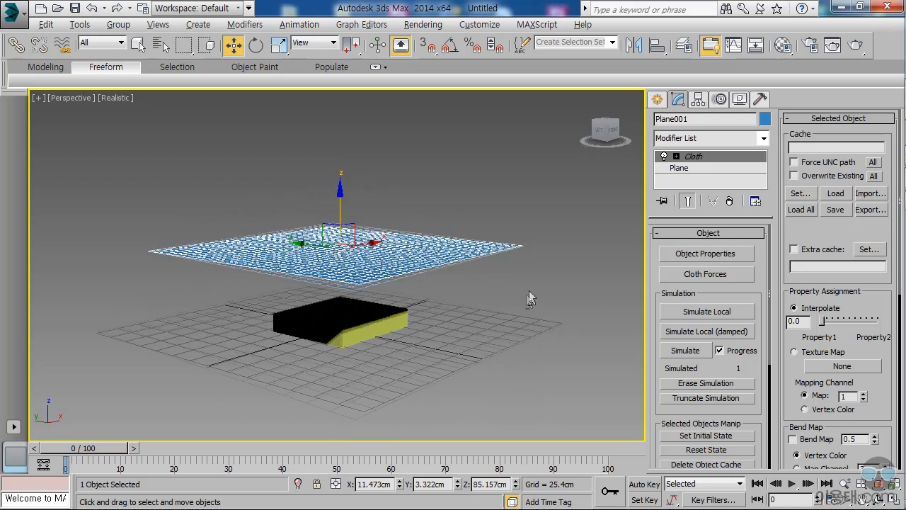
{"action": "middle_click_drag", "start_coordinate": [529, 291], "coordinate": [536, 319], "text": "alt"}
{"action": "left_click", "coordinate": [687, 352]}
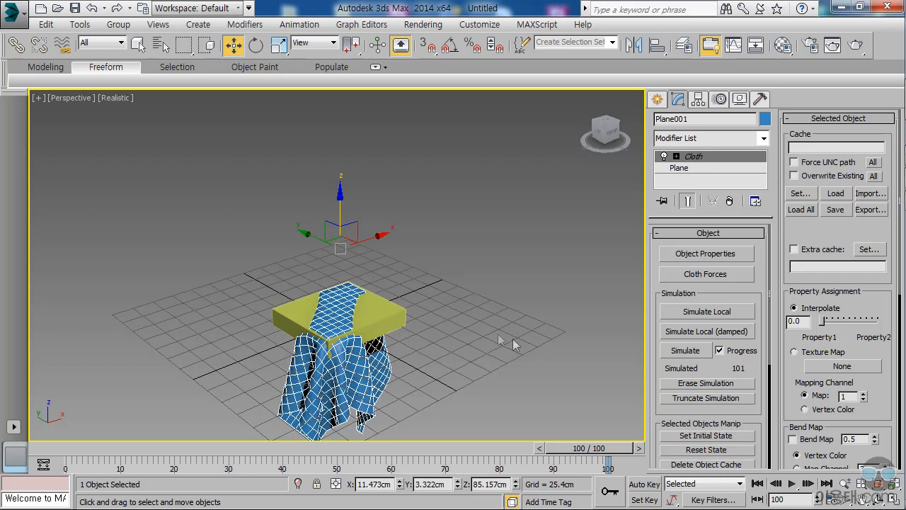
- Return to frame 0 and erase the simulated cloth result
{"action": "left_click", "coordinate": [757, 485]}
{"action": "left_click", "coordinate": [693, 384]}
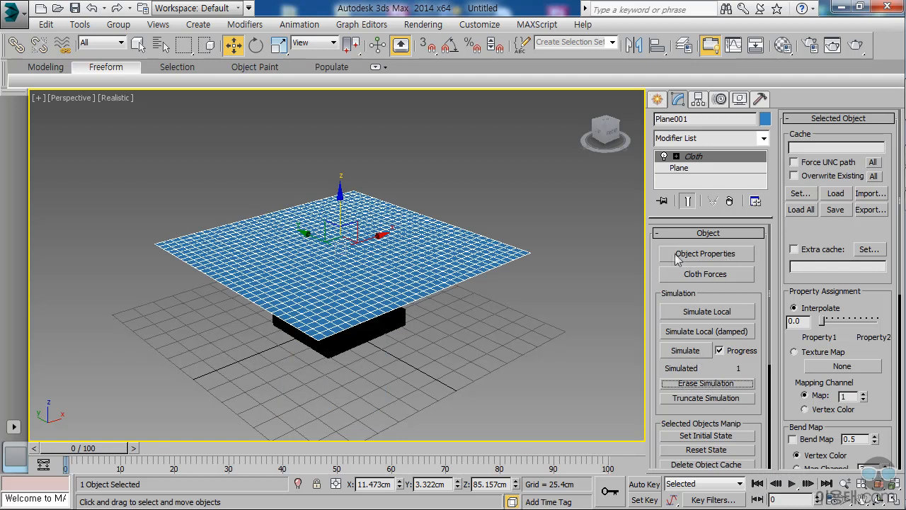
- Set the plane's cloth Thickness to 1 and run the simulation over the box
{"action": "left_click", "coordinate": [704, 254]}
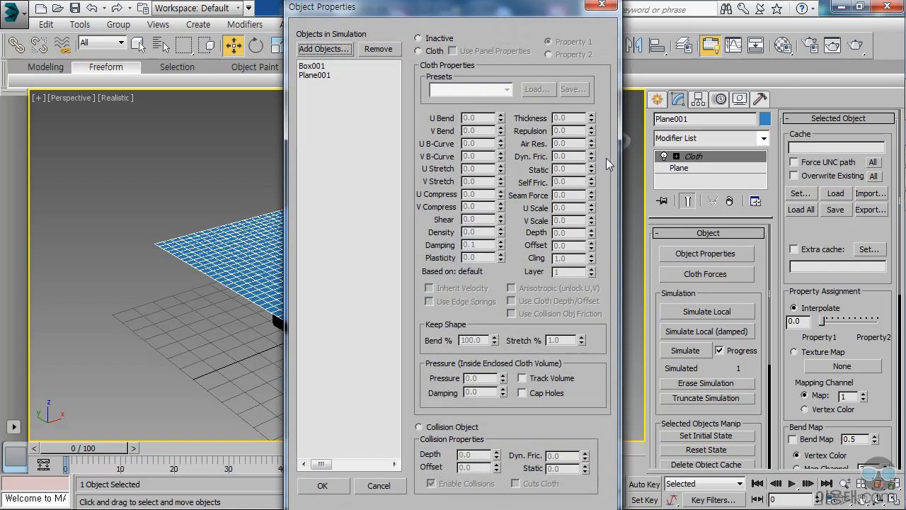
{"action": "left_click_drag", "start_coordinate": [523, 10], "coordinate": [676, 10]}
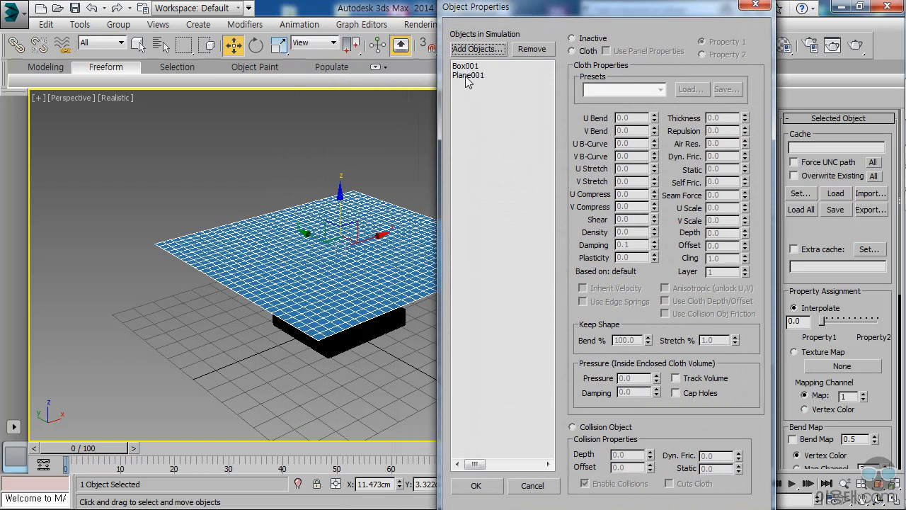
{"action": "left_click", "coordinate": [473, 75]}
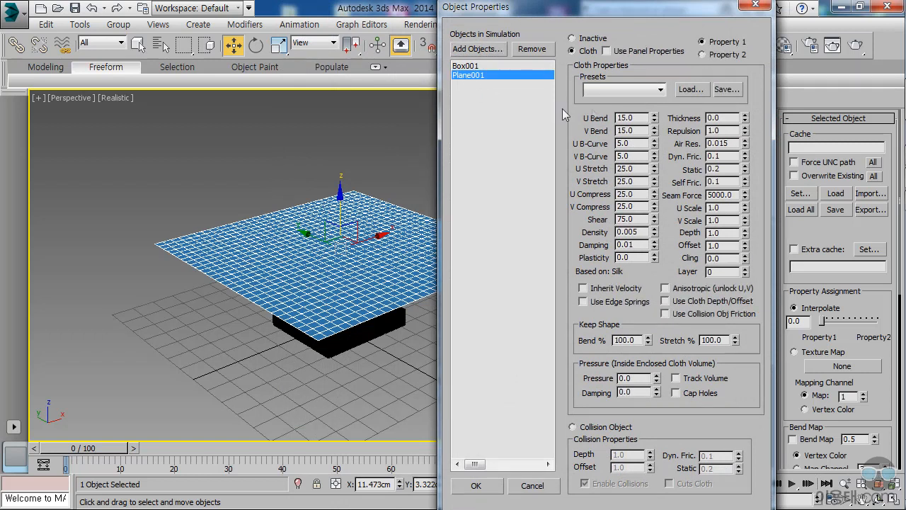
{"action": "double_click", "coordinate": [729, 118]}
{"action": "type", "text": "1"}
{"action": "left_click", "coordinate": [494, 488]}
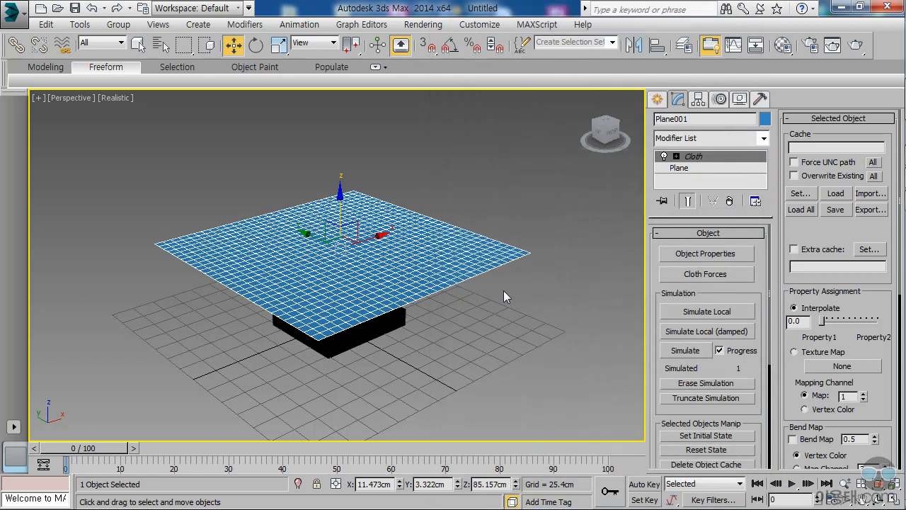
{"action": "left_click", "coordinate": [691, 354]}
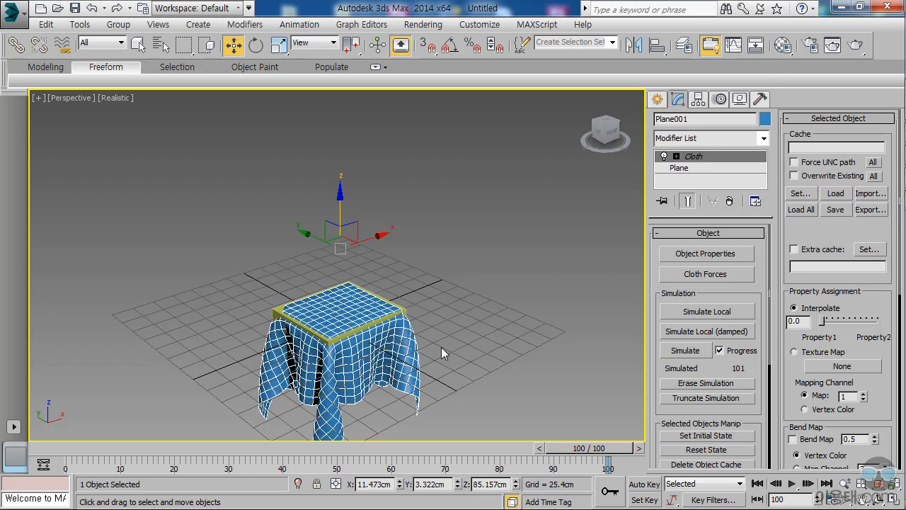
{"action": "scroll", "coordinate": [681, 326], "scroll_direction": "down", "scroll_amount": 5}
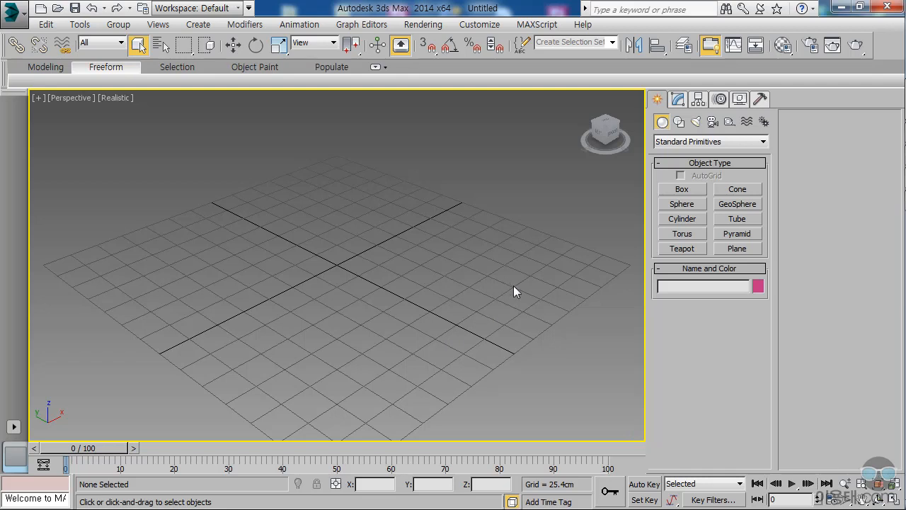
- Create a ground plane about 355 by 350 cm in the empty scene, with 4 length and 4 width segments
{"action": "left_click", "coordinate": [737, 249]}
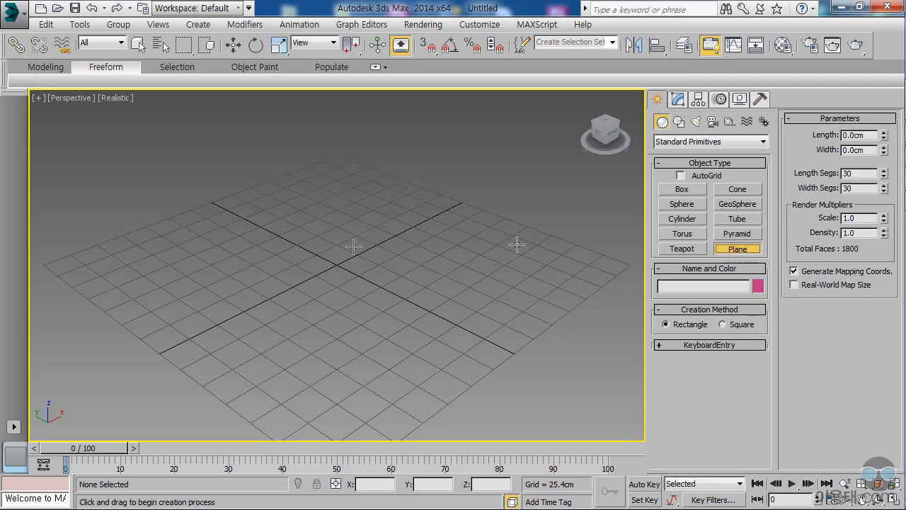
{"action": "left_click_drag", "start_coordinate": [55, 262], "coordinate": [631, 264]}
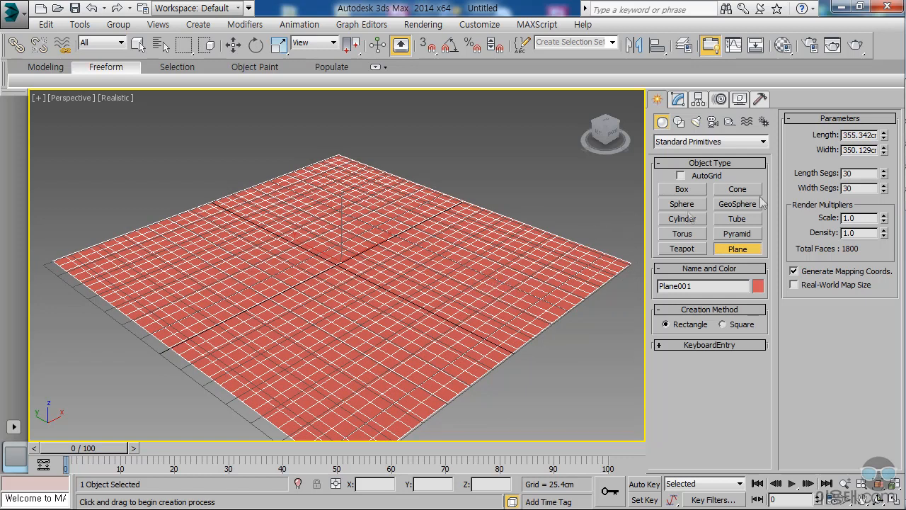
{"action": "double_click", "coordinate": [858, 174]}
{"action": "type", "text": "4"}
{"action": "key", "text": "Tab"}
{"action": "type", "text": "4"}
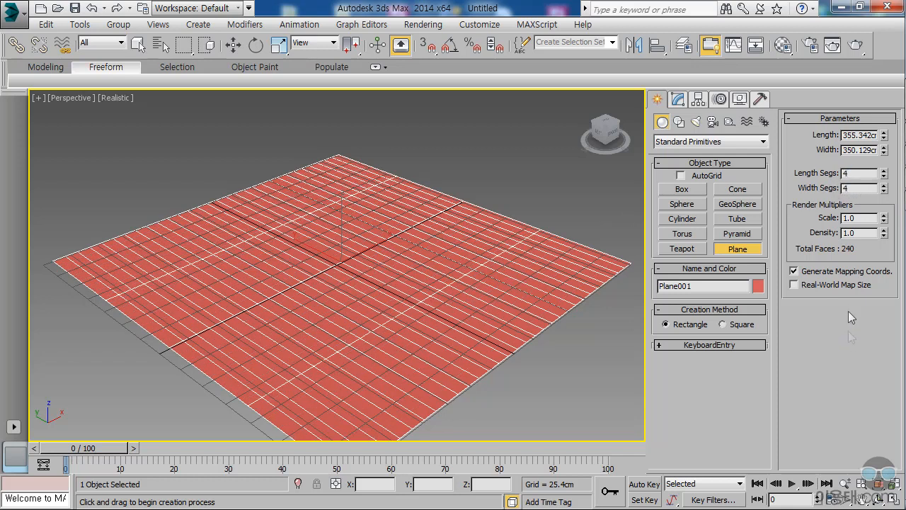
{"action": "key", "text": "Return"}
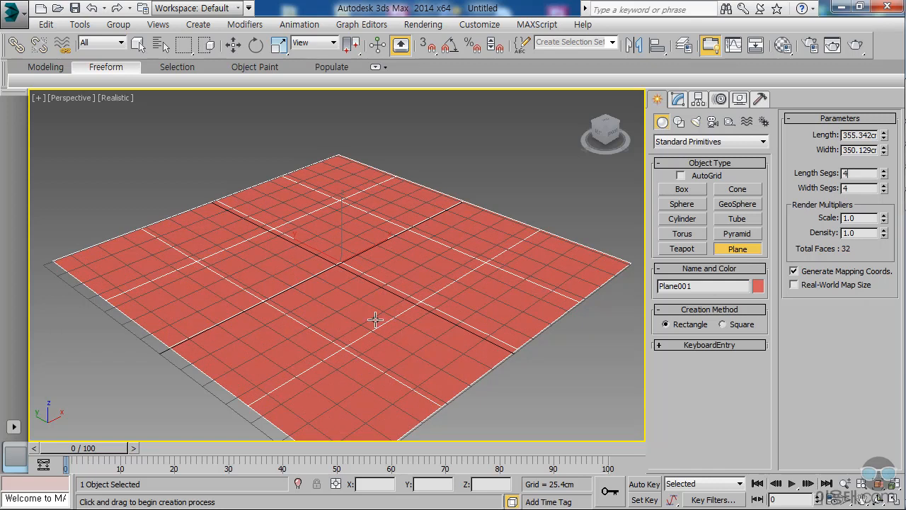
- Create a flat box about 70 cm long, 101 cm wide and 13 cm high at the middle of the plane
{"action": "left_click", "coordinate": [683, 190]}
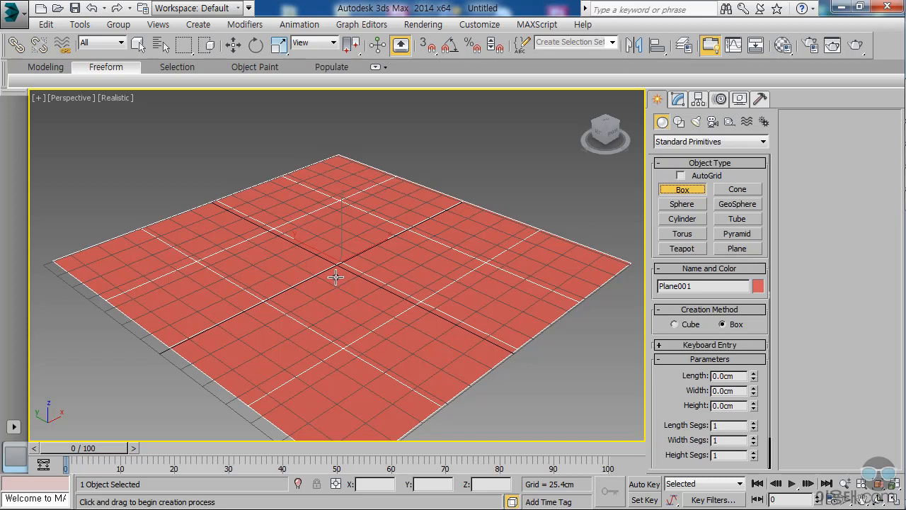
{"action": "left_click_drag", "start_coordinate": [273, 272], "coordinate": [407, 256]}
{"action": "left_click", "coordinate": [407, 244]}
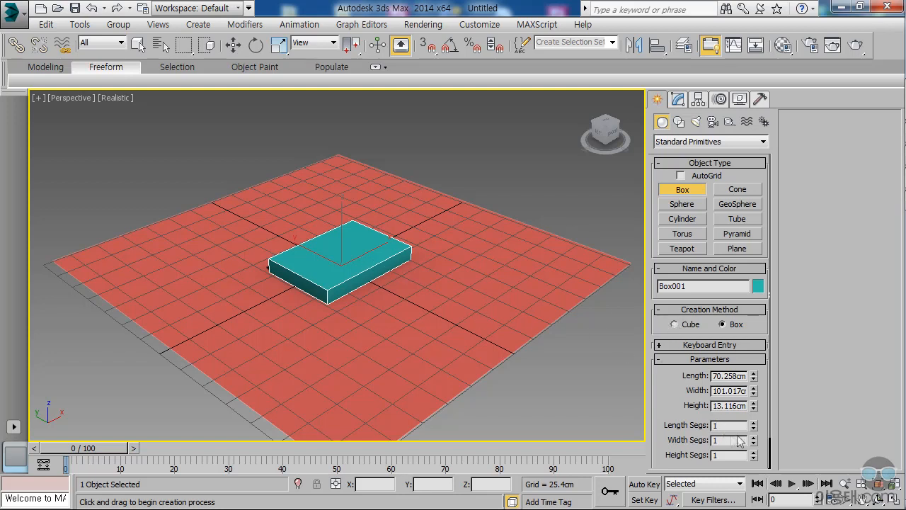
- Set the box's length and width segments to 10 each and its height segments to 1
{"action": "double_click", "coordinate": [727, 426]}
{"action": "type", "text": "10"}
{"action": "key", "text": "Tab"}
{"action": "type", "text": "10"}
{"action": "key", "text": "Tab"}
{"action": "type", "text": "10"}
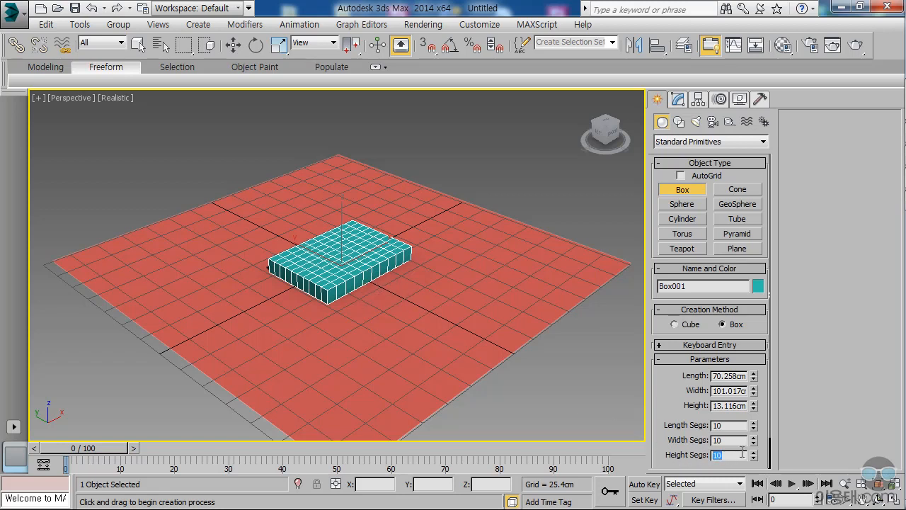
{"action": "type", "text": "1"}
{"action": "left_click", "coordinate": [729, 456]}
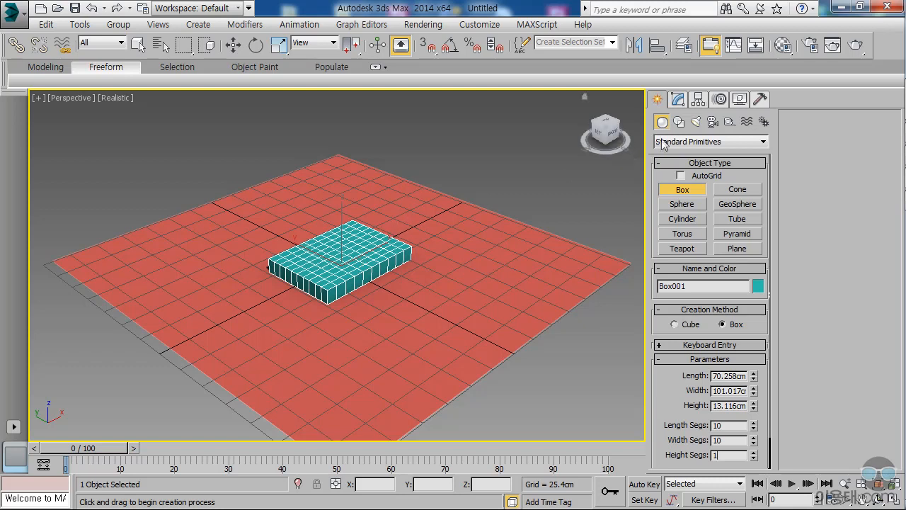
- Apply a TurboSmooth modifier to the box and raise it above the plane to a Z height of about 52 cm
{"action": "left_click", "coordinate": [678, 100]}
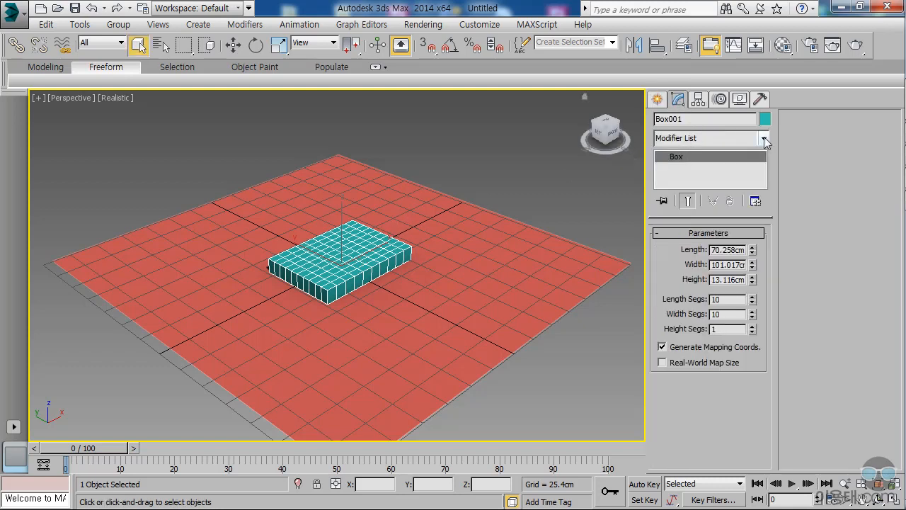
{"action": "left_click", "coordinate": [764, 138]}
{"action": "left_click_drag", "start_coordinate": [765, 192], "coordinate": [759, 418]}
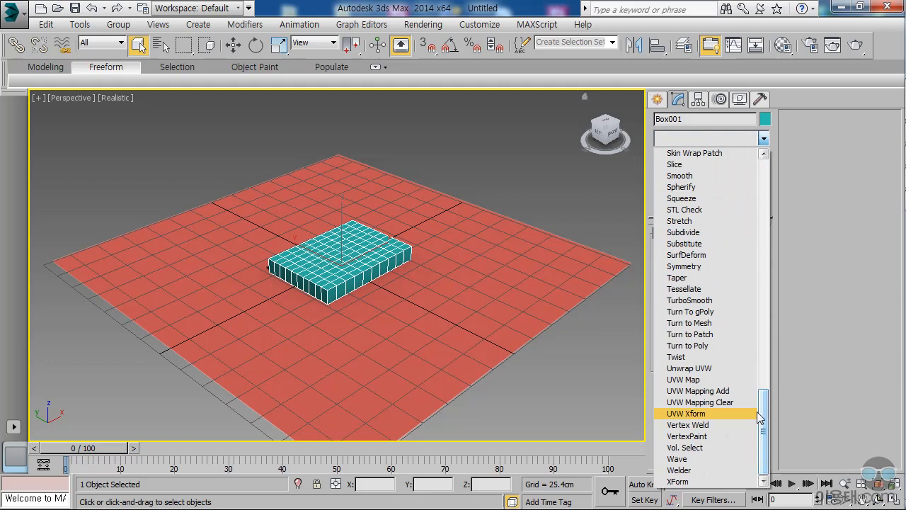
{"action": "left_click", "coordinate": [710, 301]}
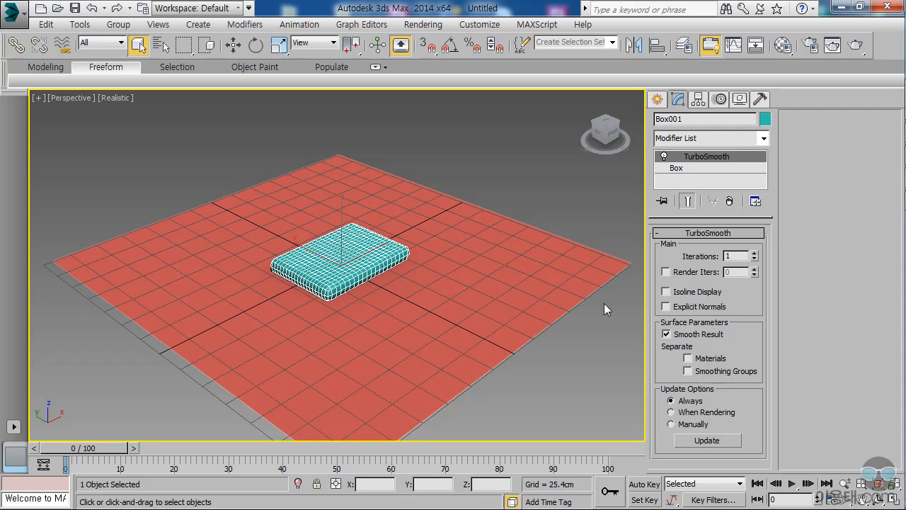
{"action": "left_click", "coordinate": [234, 45]}
{"action": "left_click_drag", "start_coordinate": [342, 216], "coordinate": [339, 158]}
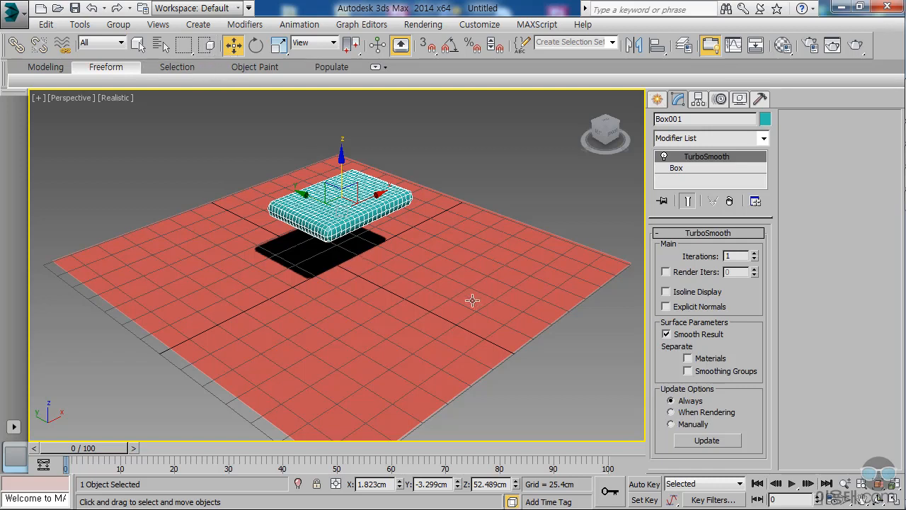
- Select the box and the plane together and apply a Cloth modifier to both
{"action": "left_click_drag", "start_coordinate": [557, 391], "coordinate": [262, 160]}
{"action": "left_click", "coordinate": [554, 376]}
{"action": "left_click_drag", "start_coordinate": [554, 376], "coordinate": [197, 125]}
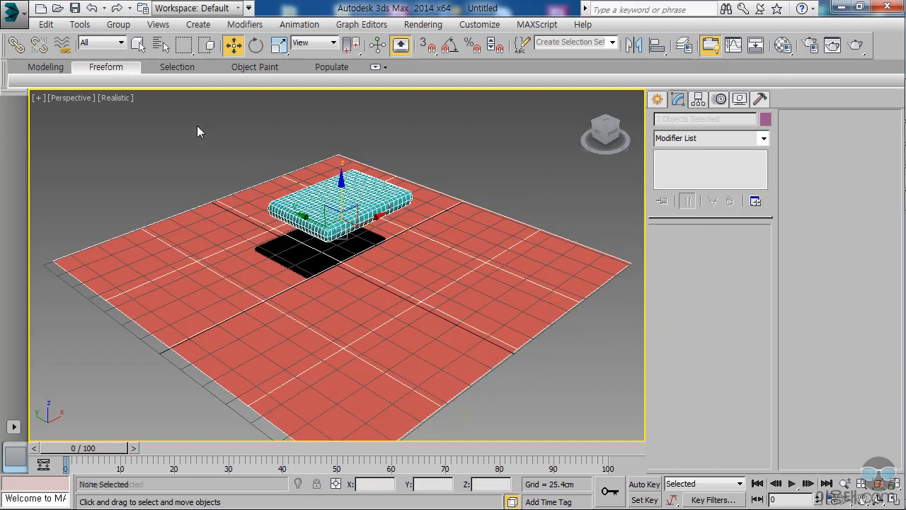
{"action": "left_click", "coordinate": [764, 138]}
{"action": "scroll", "coordinate": [768, 184], "scroll_direction": "down", "scroll_amount": 5}
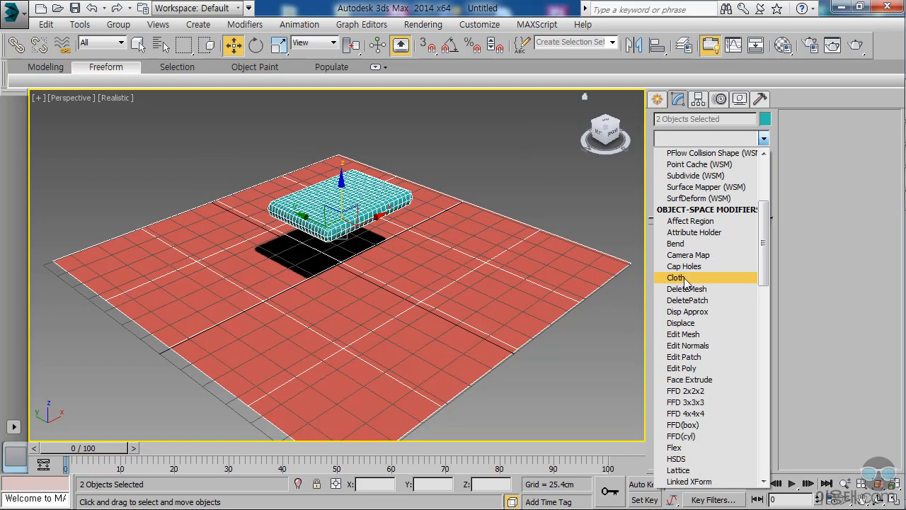
{"action": "left_click", "coordinate": [675, 279]}
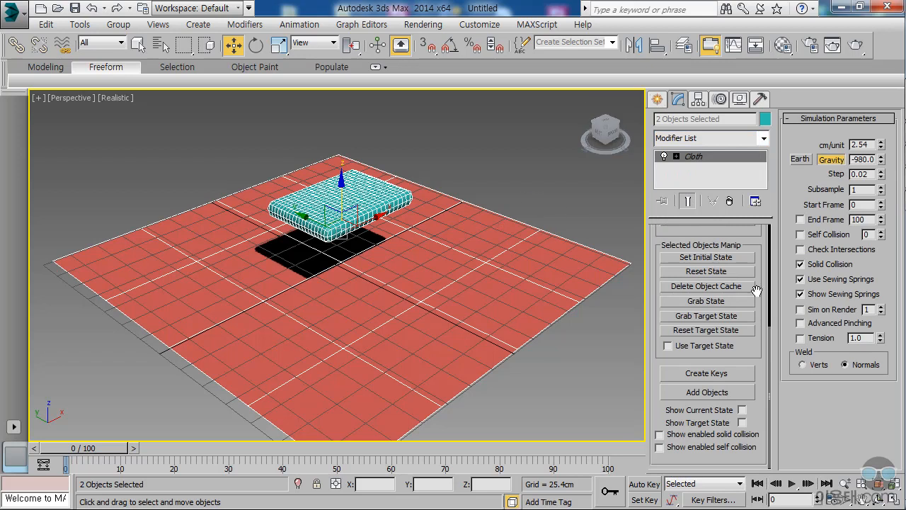
- In the cloth object properties, define the box as Cloth and the plane as a Collision Object
{"action": "left_click_drag", "start_coordinate": [764, 301], "coordinate": [763, 479]}
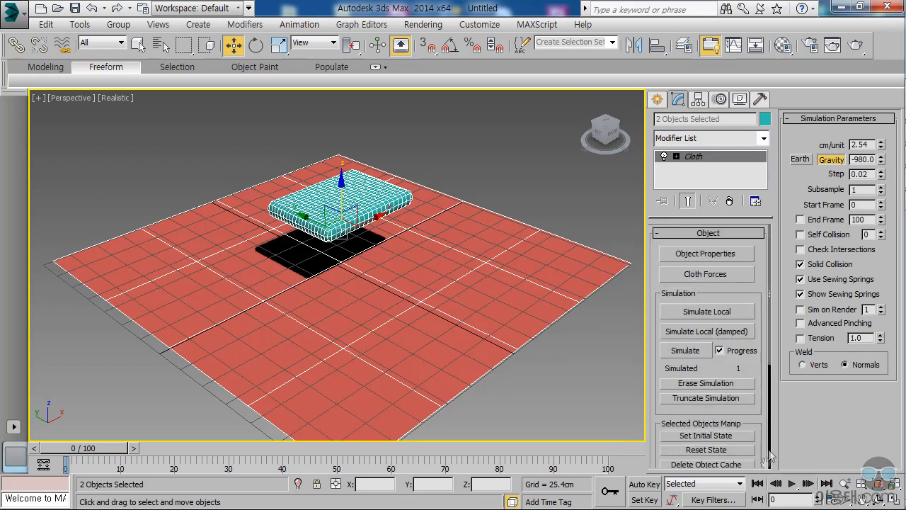
{"action": "left_click", "coordinate": [704, 252]}
{"action": "left_click_drag", "start_coordinate": [515, 9], "coordinate": [711, 13]}
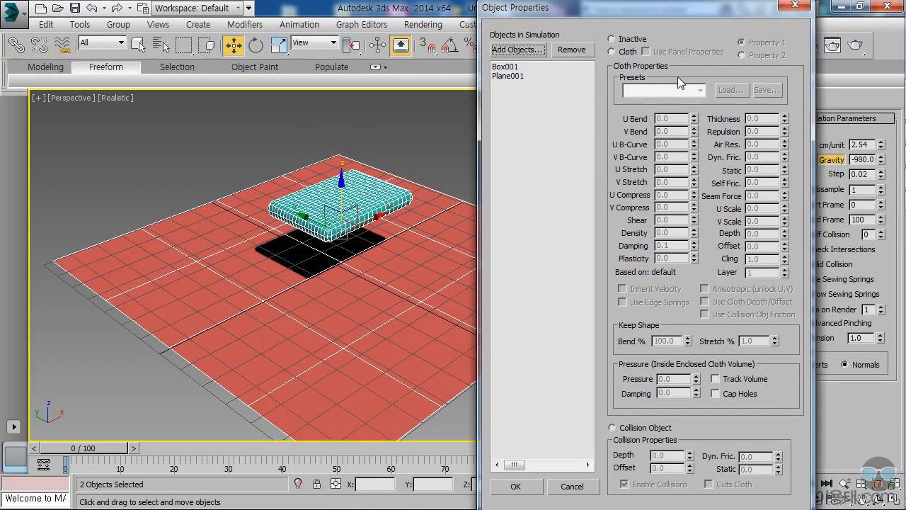
{"action": "left_click", "coordinate": [505, 67]}
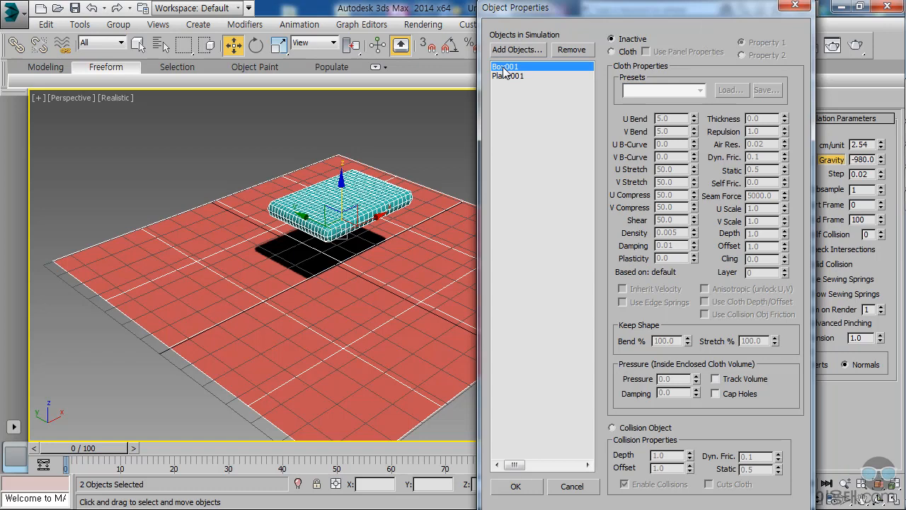
{"action": "left_click", "coordinate": [611, 52]}
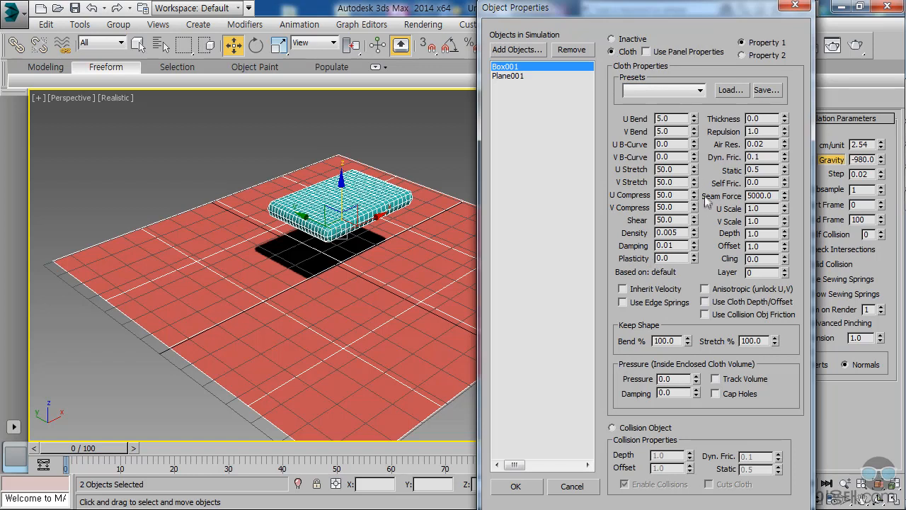
{"action": "left_click", "coordinate": [507, 77]}
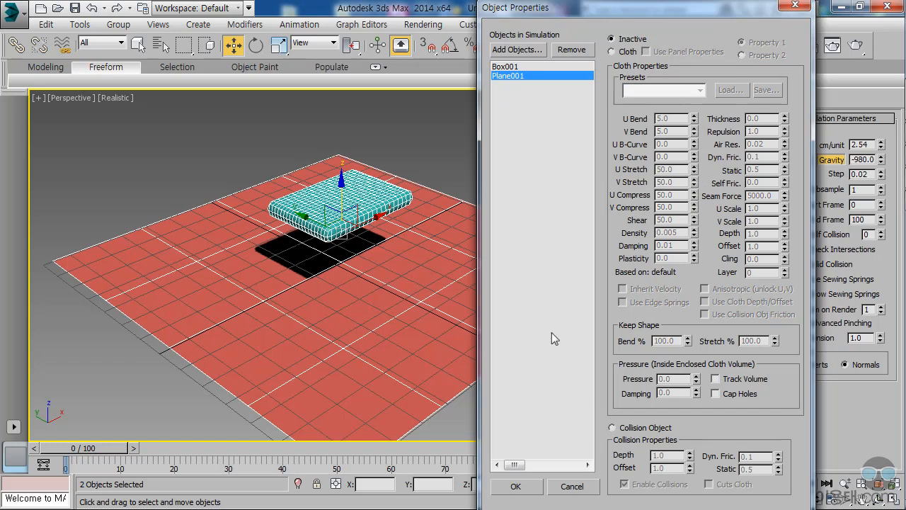
{"action": "left_click", "coordinate": [613, 428]}
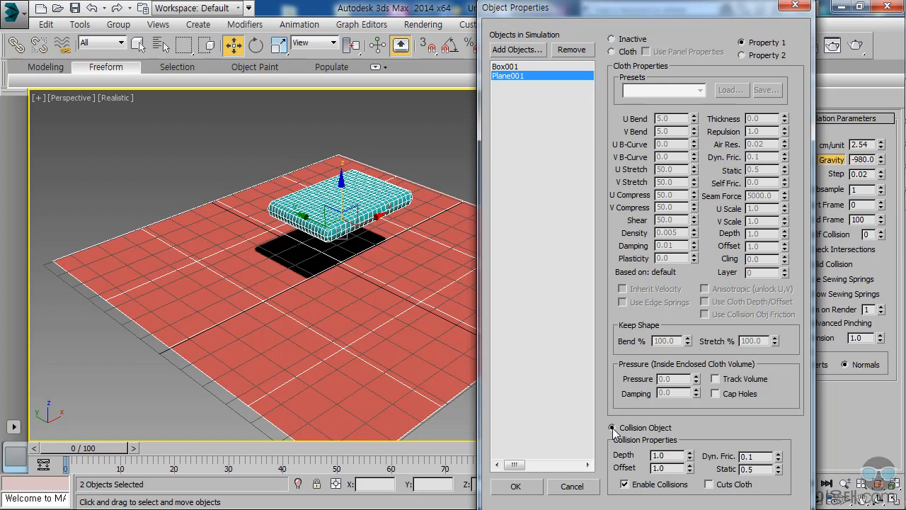
- Set the box's cloth Pressure to 12 and accept the object properties
{"action": "left_click", "coordinate": [504, 67]}
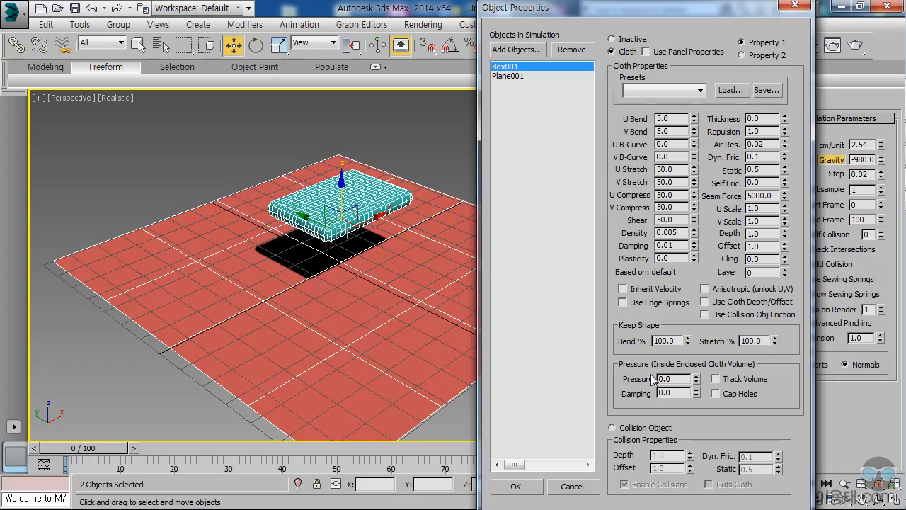
{"action": "double_click", "coordinate": [676, 379]}
{"action": "left_click_drag", "start_coordinate": [696, 381], "coordinate": [696, 362]}
{"action": "double_click", "coordinate": [679, 379]}
{"action": "type", "text": "12"}
{"action": "left_click", "coordinate": [516, 486]}
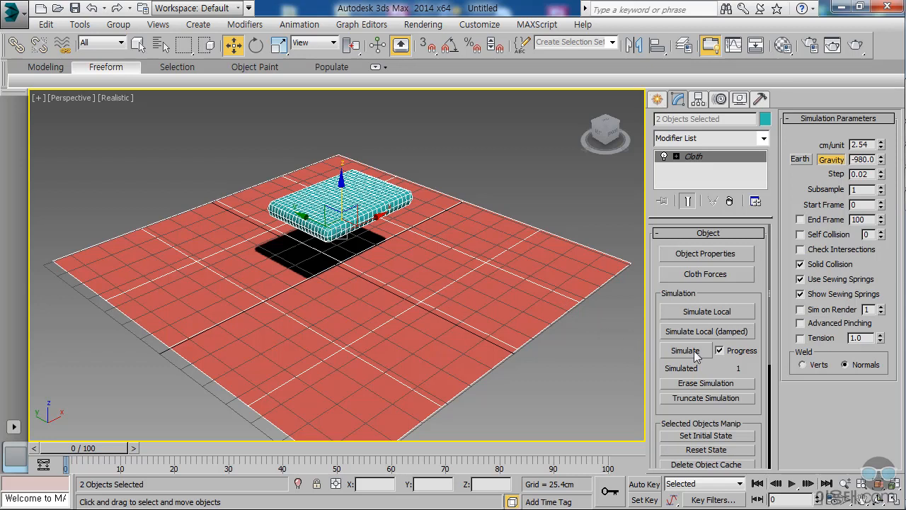
- Run the cloth simulation on the box and plane, and render the result in the perspective view
{"action": "left_click", "coordinate": [686, 351]}
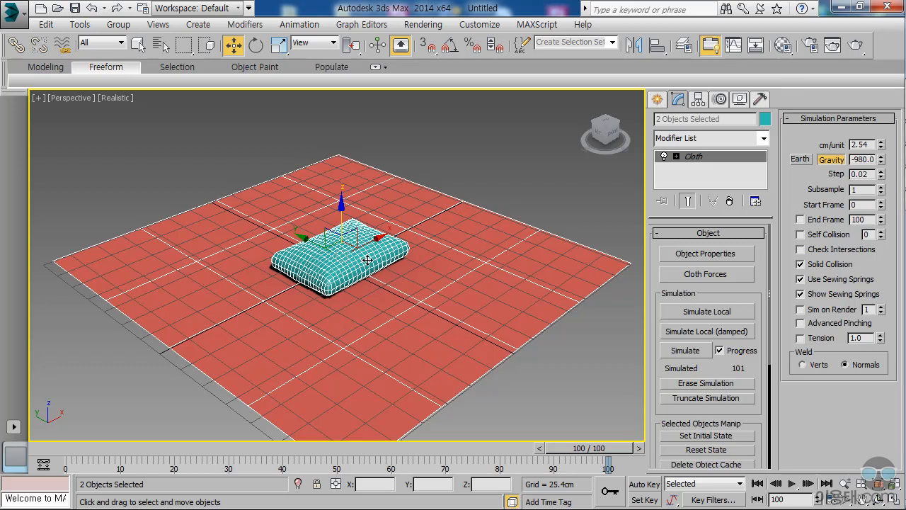
{"action": "scroll", "coordinate": [361, 261], "scroll_direction": "up", "scroll_amount": 5}
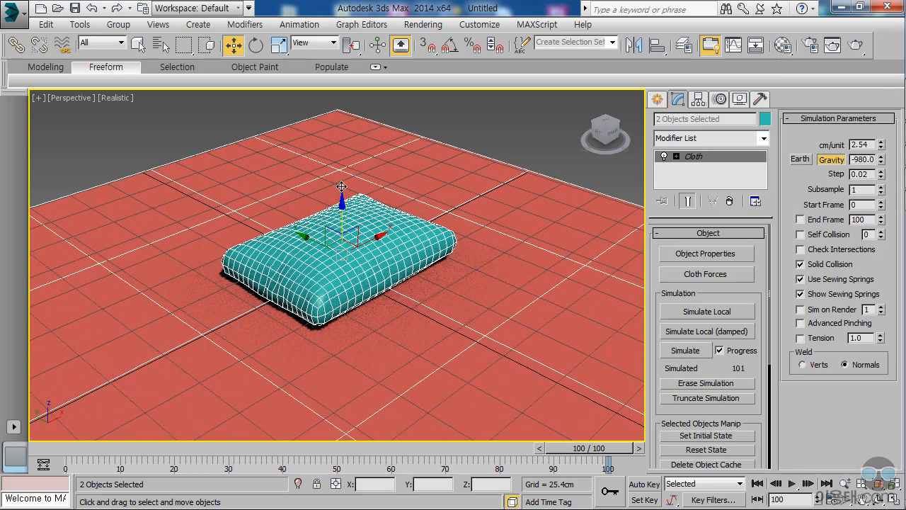
{"action": "left_click", "coordinate": [857, 45]}
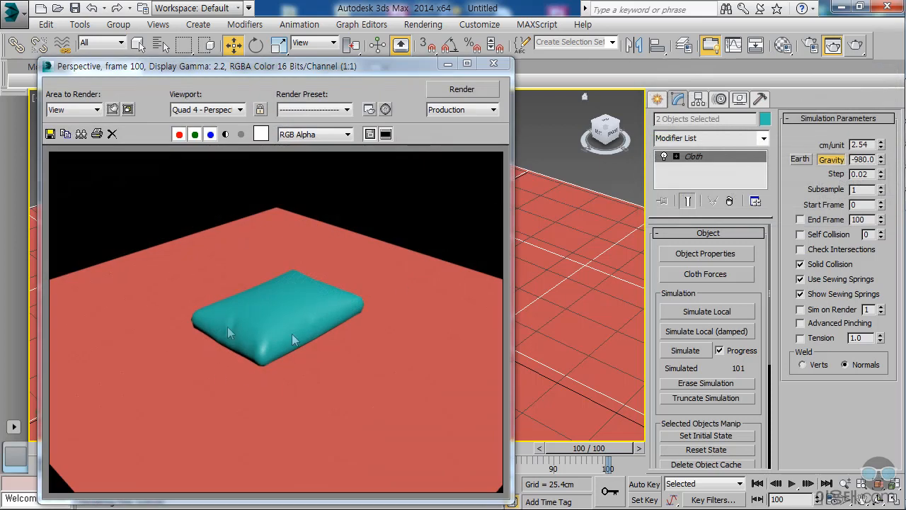
{"action": "left_click", "coordinate": [493, 65]}
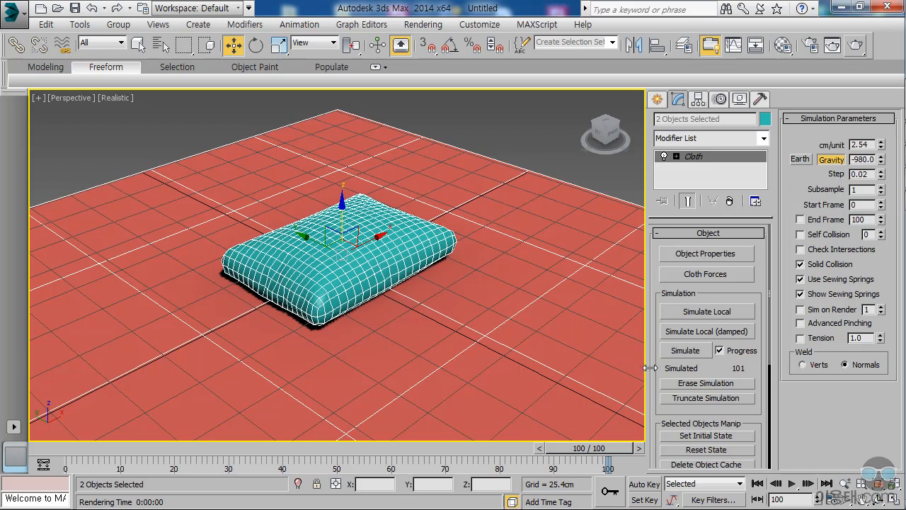
{"action": "scroll", "coordinate": [652, 366], "scroll_direction": "down", "scroll_amount": 5}
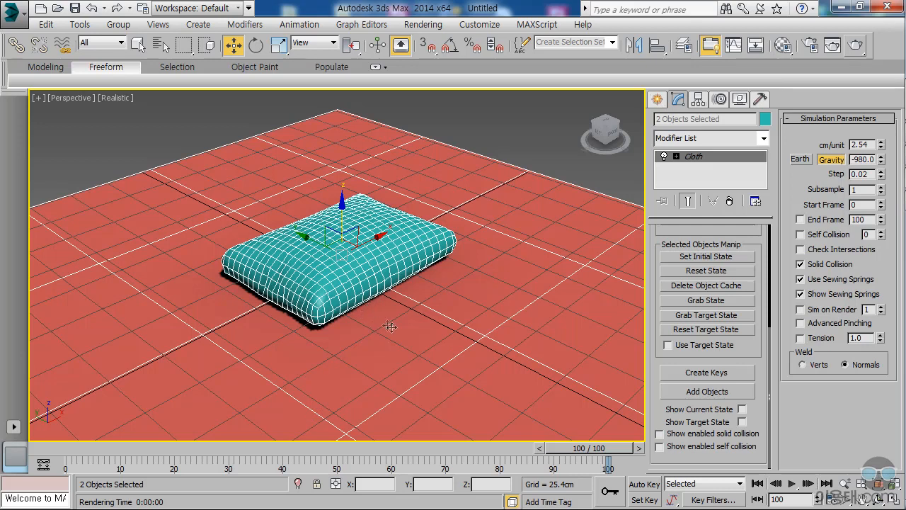
- Return to frame 0 and try to create keys from the cloth simulation with both the box and the plane selected
{"action": "left_click_drag", "start_coordinate": [589, 448], "coordinate": [82, 448]}
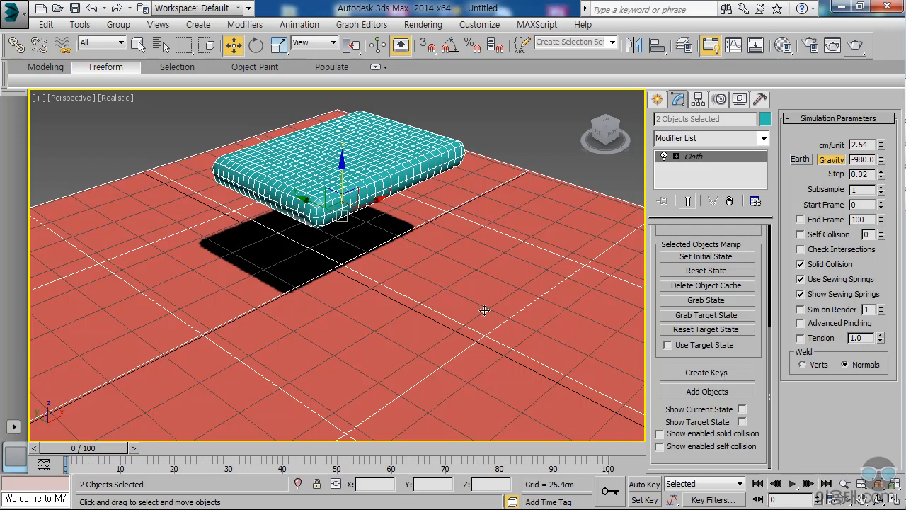
{"action": "left_click", "coordinate": [705, 374]}
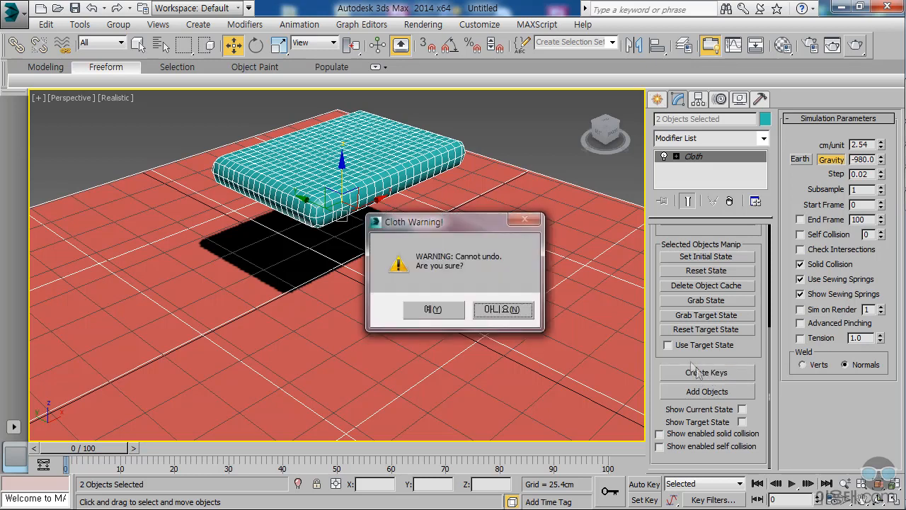
{"action": "left_click", "coordinate": [427, 310]}
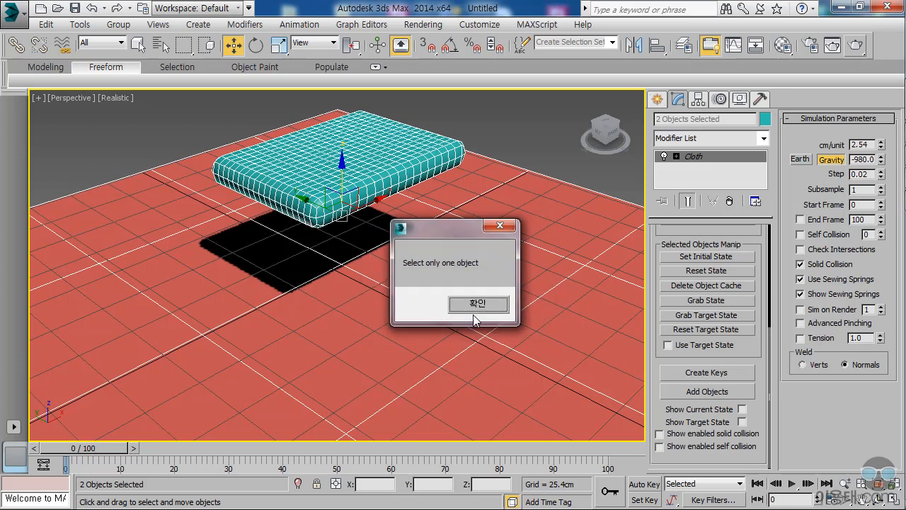
{"action": "left_click", "coordinate": [478, 303]}
- With only the box selected, go to frame 12 and convert its cloth simulation into an editable mesh with Create Keys
{"action": "left_click_drag", "start_coordinate": [760, 350], "coordinate": [759, 433]}
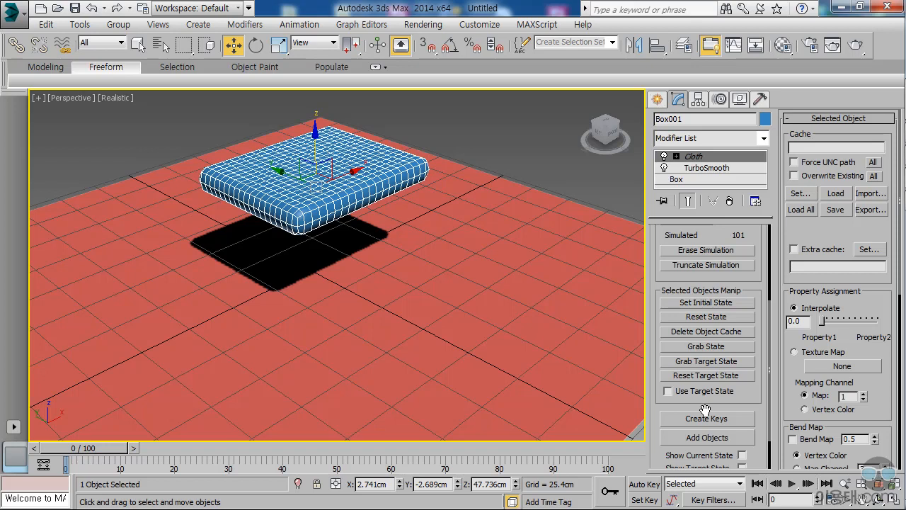
{"action": "left_click_drag", "start_coordinate": [105, 445], "coordinate": [160, 446]}
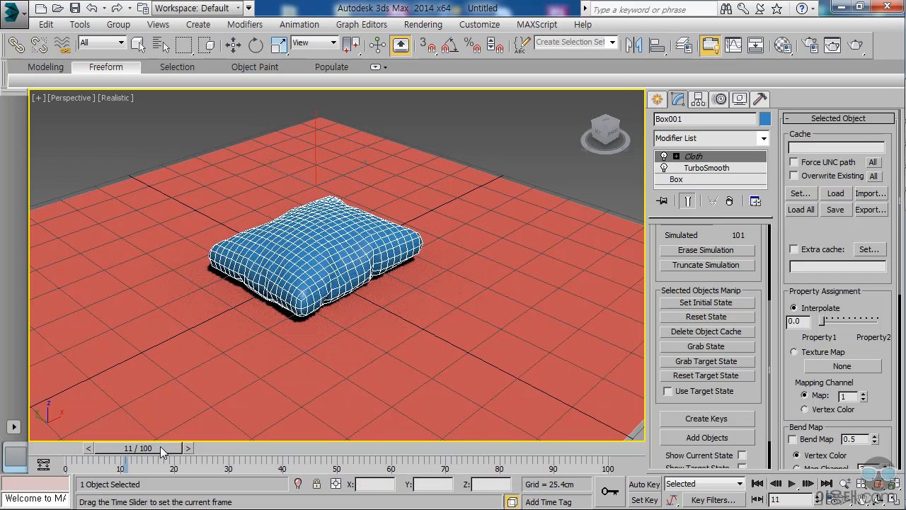
{"action": "key", "text": "w"}
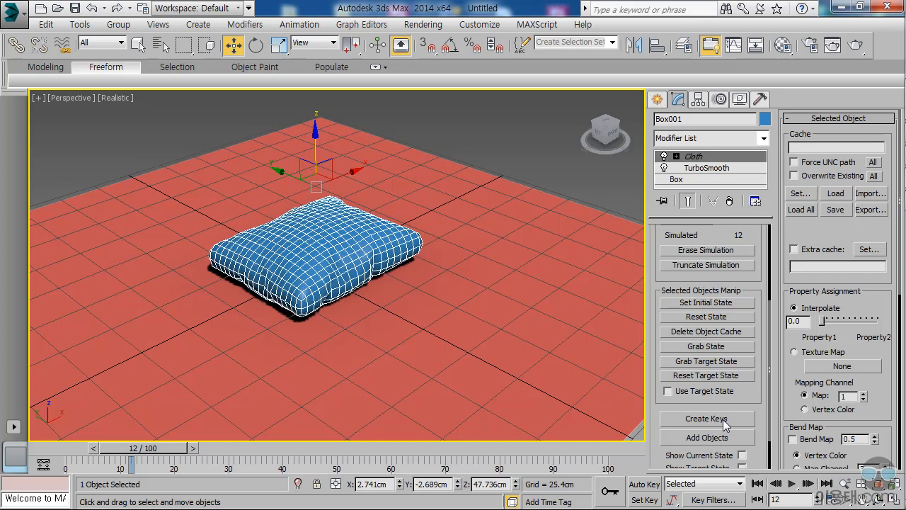
{"action": "left_click", "coordinate": [723, 419]}
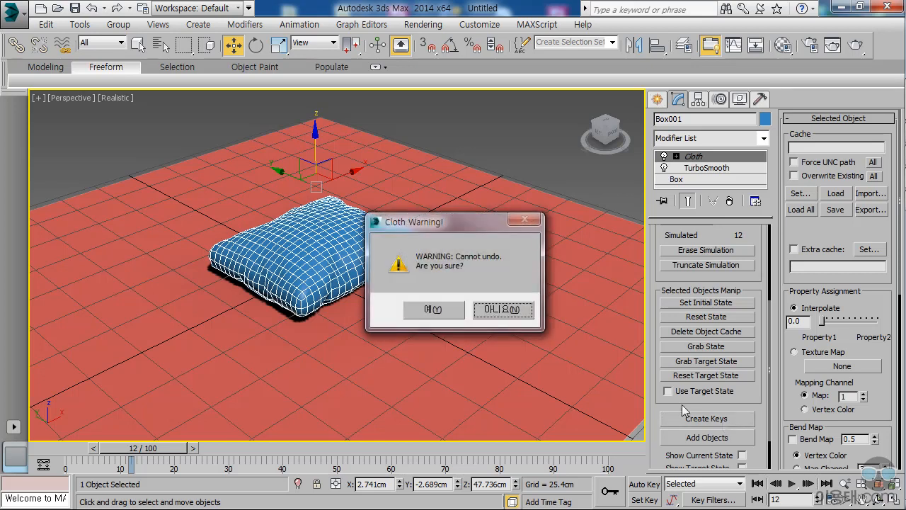
{"action": "key", "text": "Return"}
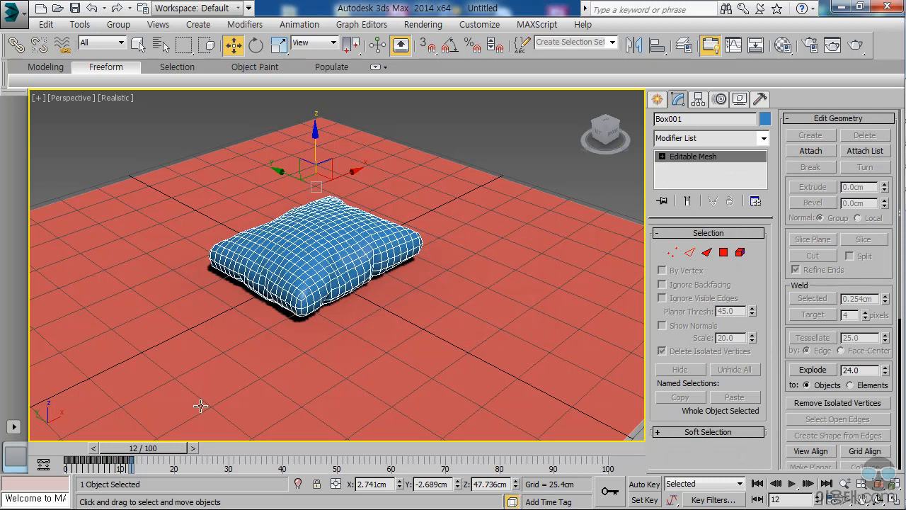
- Scrub the timeline between frames 12 and 15 to check the cushion's shape beyond its last key
{"action": "mouse_move", "coordinate": [178, 453]}
{"action": "left_mouse_down"}
{"action": "mouse_move", "coordinate": [117, 453]}
{"action": "mouse_move", "coordinate": [168, 461]}
{"action": "mouse_move", "coordinate": [78, 462]}
{"action": "mouse_move", "coordinate": [178, 463]}
{"action": "left_mouse_up"}
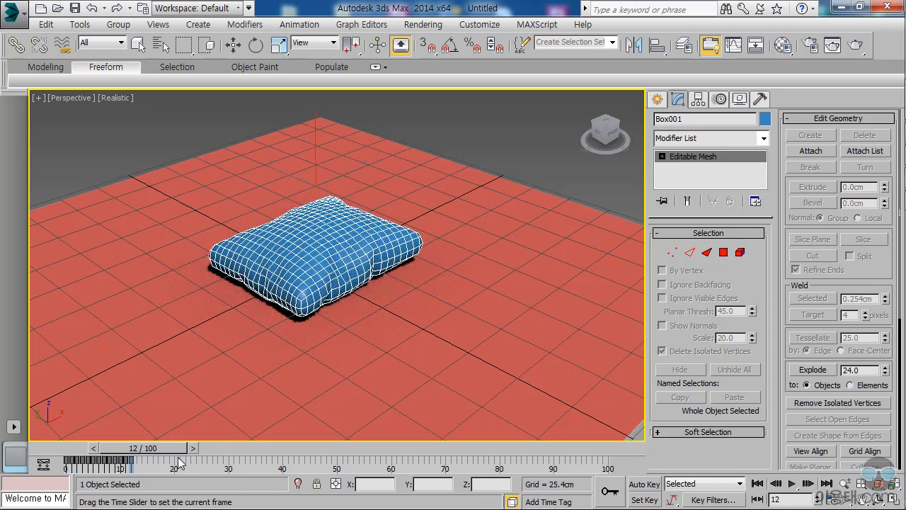
{"action": "key", "text": "w"}
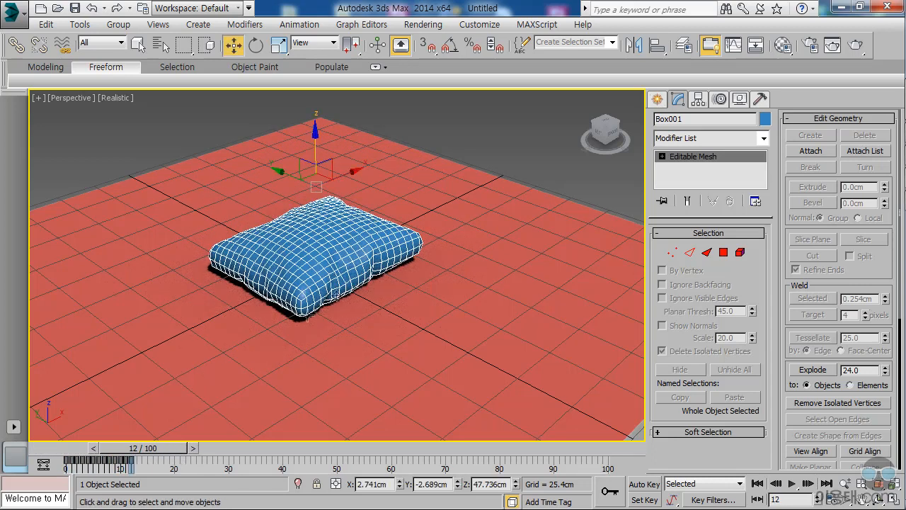
{"action": "mouse_move", "coordinate": [163, 451]}
{"action": "left_mouse_down"}
{"action": "mouse_move", "coordinate": [183, 451]}
{"action": "mouse_move", "coordinate": [138, 453]}
{"action": "mouse_move", "coordinate": [167, 453]}
{"action": "left_mouse_up"}
{"action": "left_click_drag", "start_coordinate": [163, 451], "coordinate": [179, 454]}
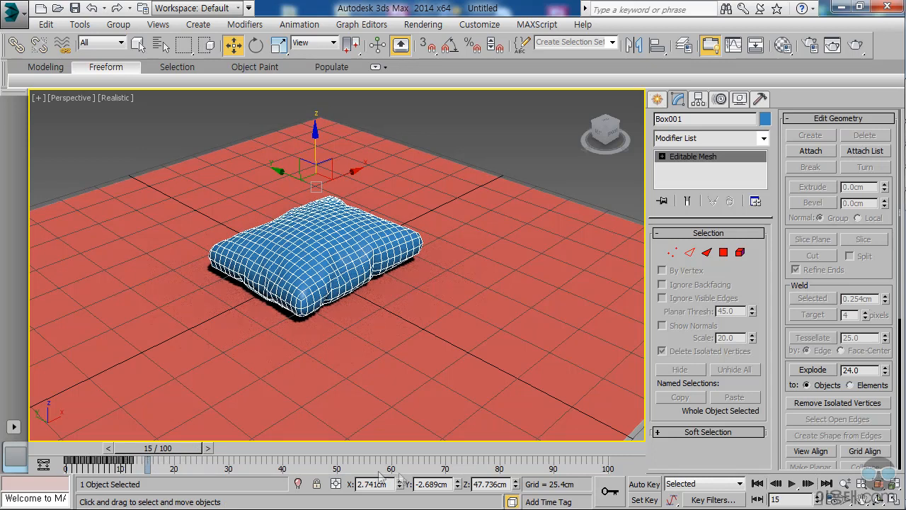
{"action": "left_click_drag", "start_coordinate": [166, 449], "coordinate": [159, 450]}
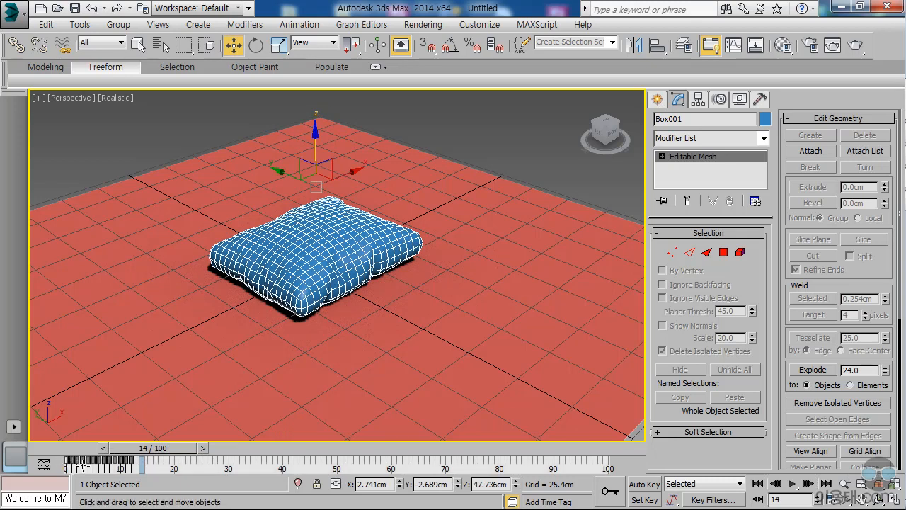
- Delete the cushion's animation keys before frame 12, keeping only the key at frame 12, and check the shape at frame 20
{"action": "left_click", "coordinate": [66, 465]}
{"action": "key", "text": "Delete"}
{"action": "left_click", "coordinate": [72, 465]}
{"action": "key", "text": "Delete"}
{"action": "left_click", "coordinate": [77, 464]}
{"action": "key", "text": "Delete"}
{"action": "left_click", "coordinate": [82, 463]}
{"action": "key", "text": "Delete"}
{"action": "left_click", "coordinate": [93, 464]}
{"action": "key", "text": "Delete"}
{"action": "left_click", "coordinate": [98, 464]}
{"action": "key", "text": "Delete"}
{"action": "left_click", "coordinate": [104, 464]}
{"action": "key", "text": "Delete"}
{"action": "left_click", "coordinate": [112, 463]}
{"action": "key", "text": "Delete"}
{"action": "left_click", "coordinate": [121, 465]}
{"action": "key", "text": "Delete"}
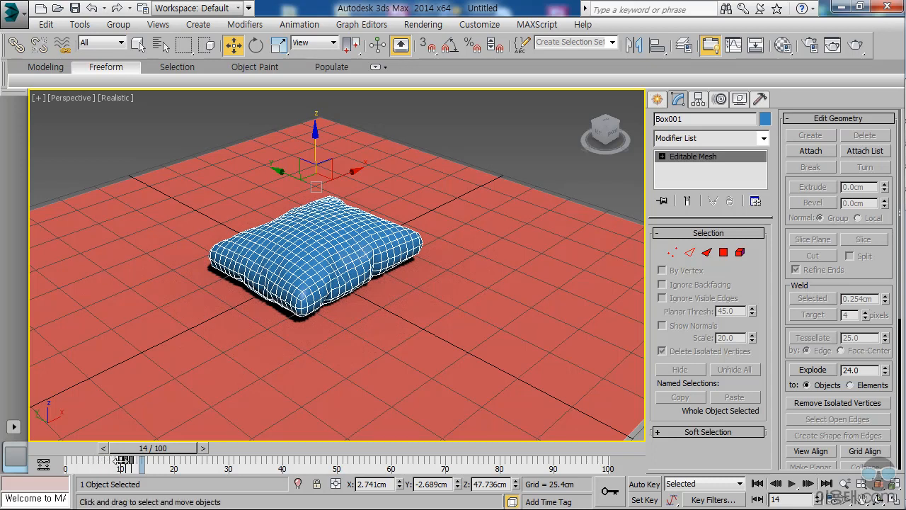
{"action": "left_click_drag", "start_coordinate": [141, 449], "coordinate": [212, 459]}
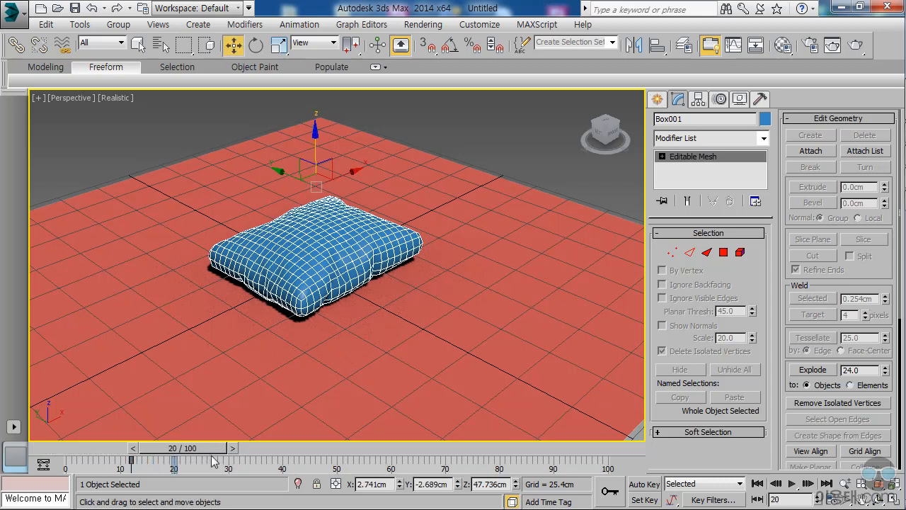